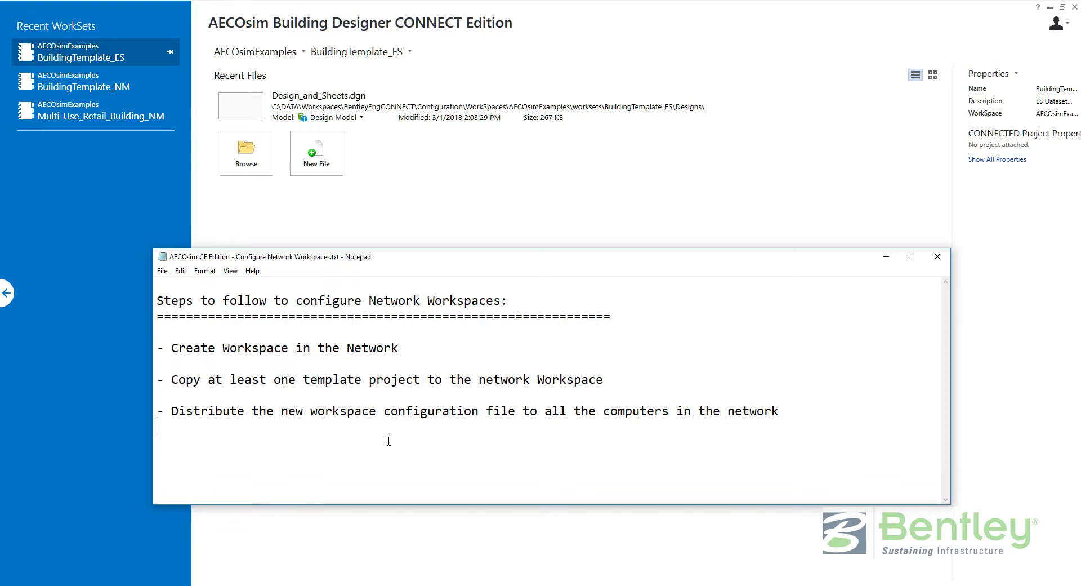
- Minimize the notes and review the available WorkSpaces and the WorkSets of AECOsimExamples
{"action": "left_click", "coordinate": [886, 258]}
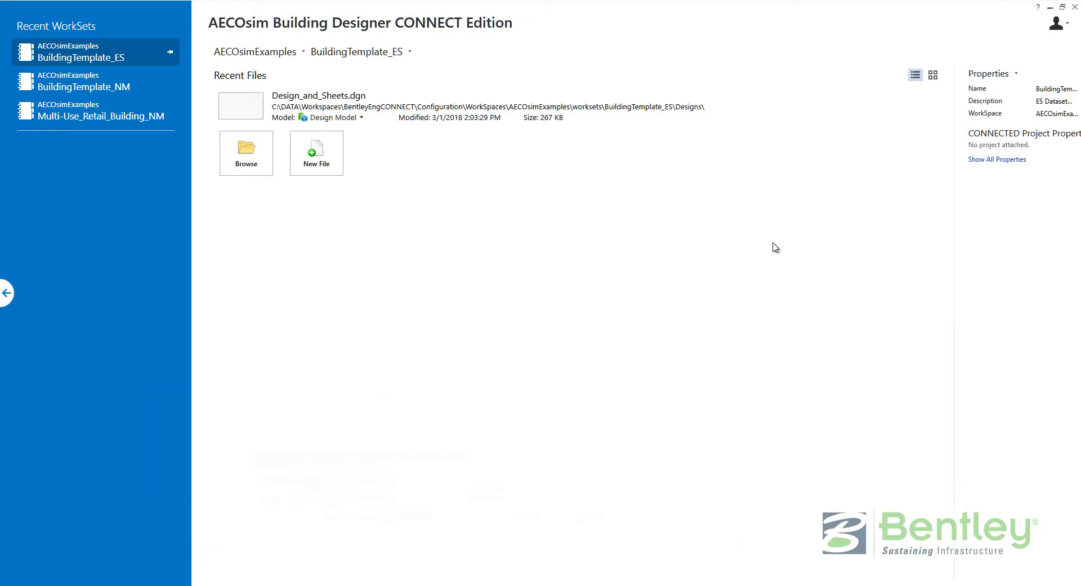
{"action": "left_click", "coordinate": [279, 53]}
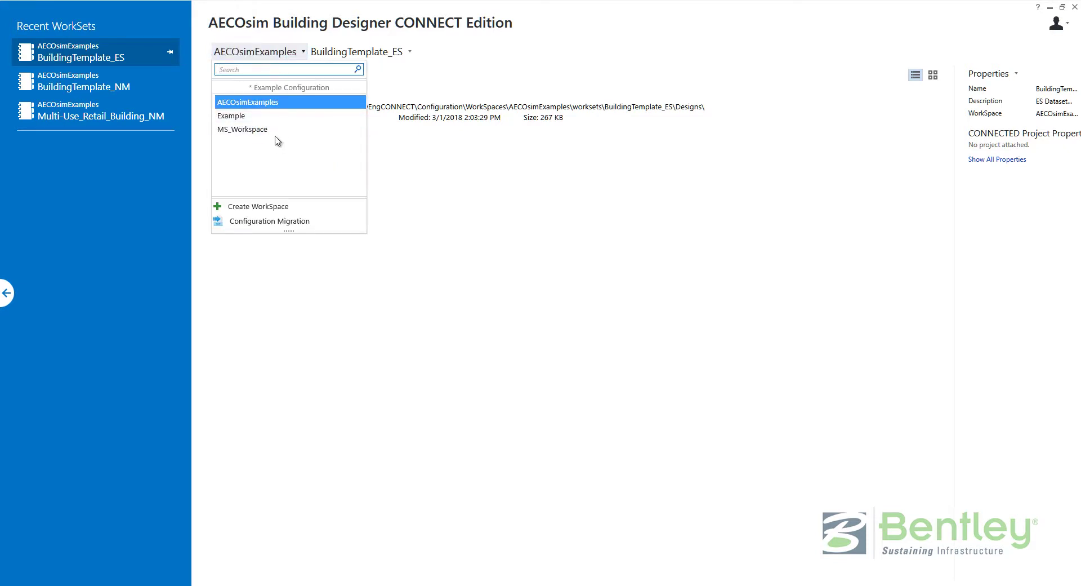
{"action": "left_click", "coordinate": [355, 55]}
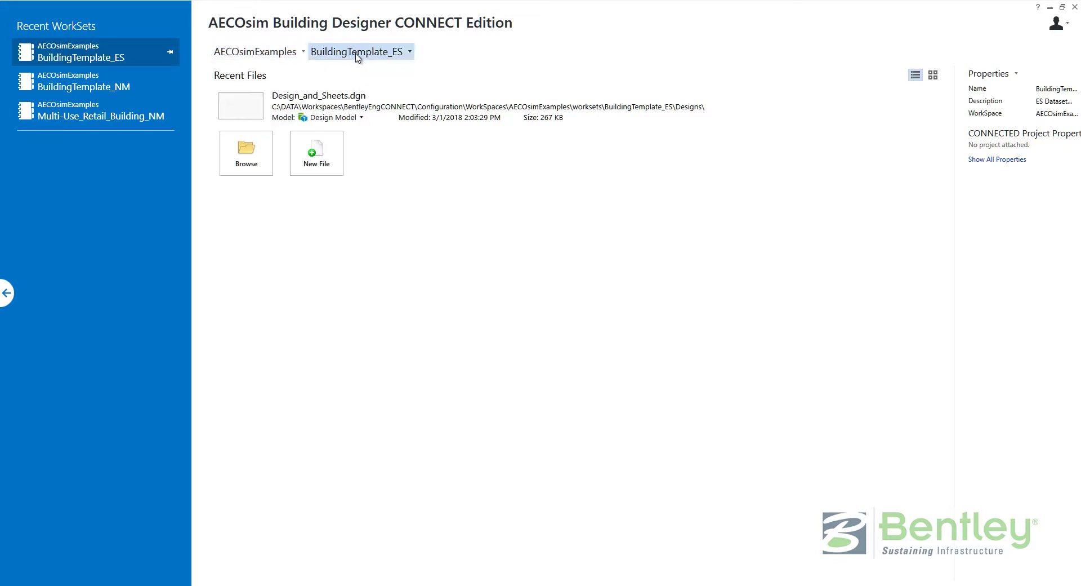
{"action": "left_click", "coordinate": [356, 55]}
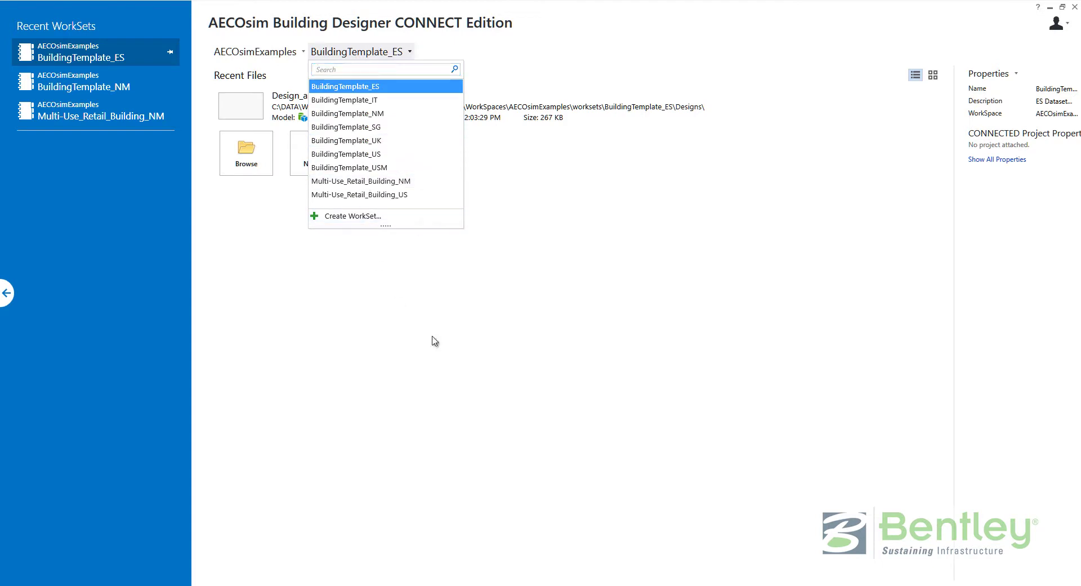
{"action": "left_click", "coordinate": [426, 322]}
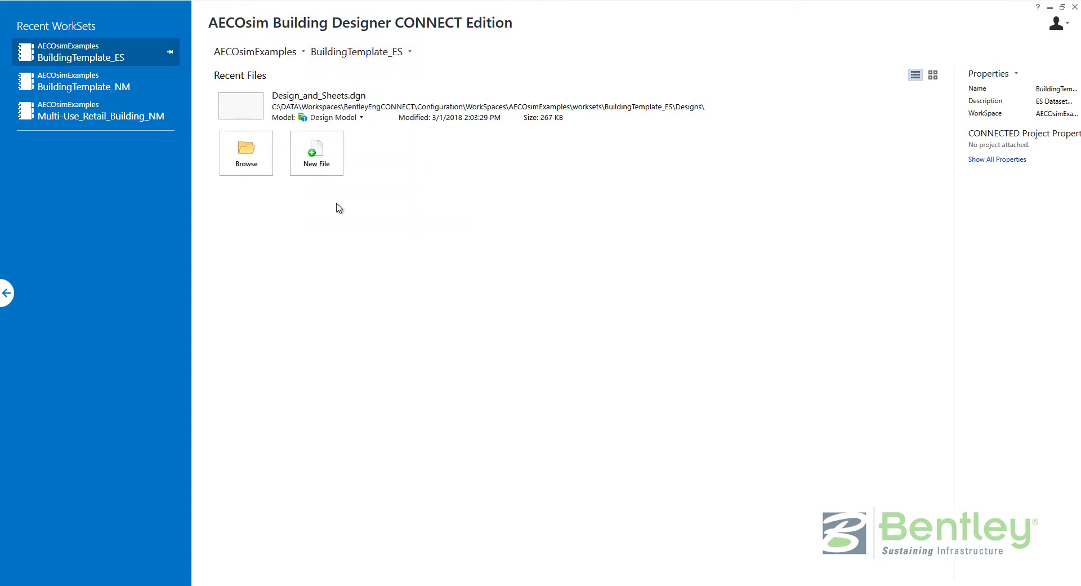
- Switch to the BuildingTemplate_NM WorkSet and open the folder containing Empty.dgn in File Explorer
{"action": "left_click", "coordinate": [359, 54]}
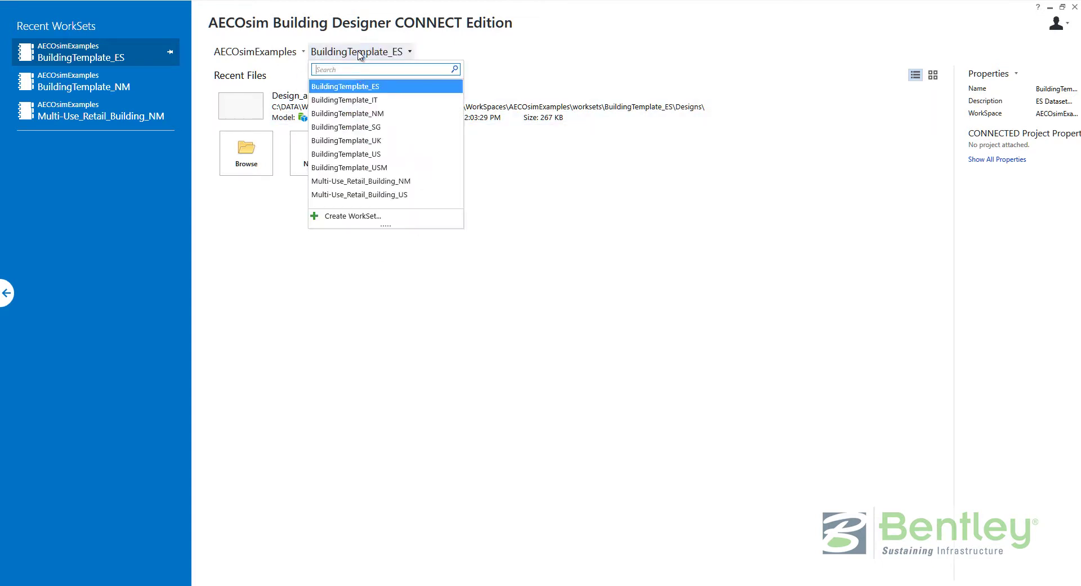
{"action": "left_click", "coordinate": [359, 113]}
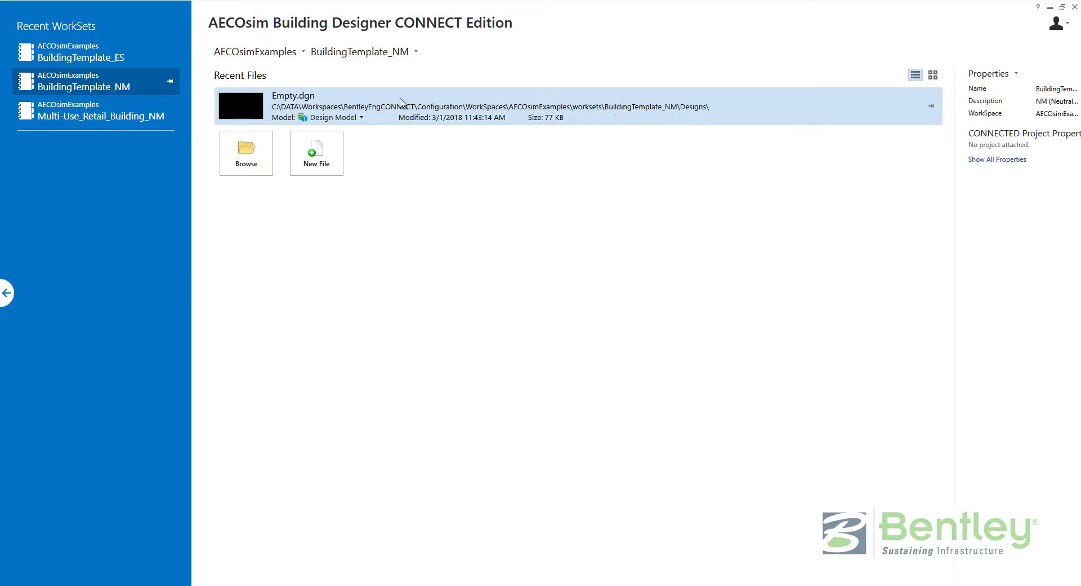
{"action": "right_click", "coordinate": [370, 105]}
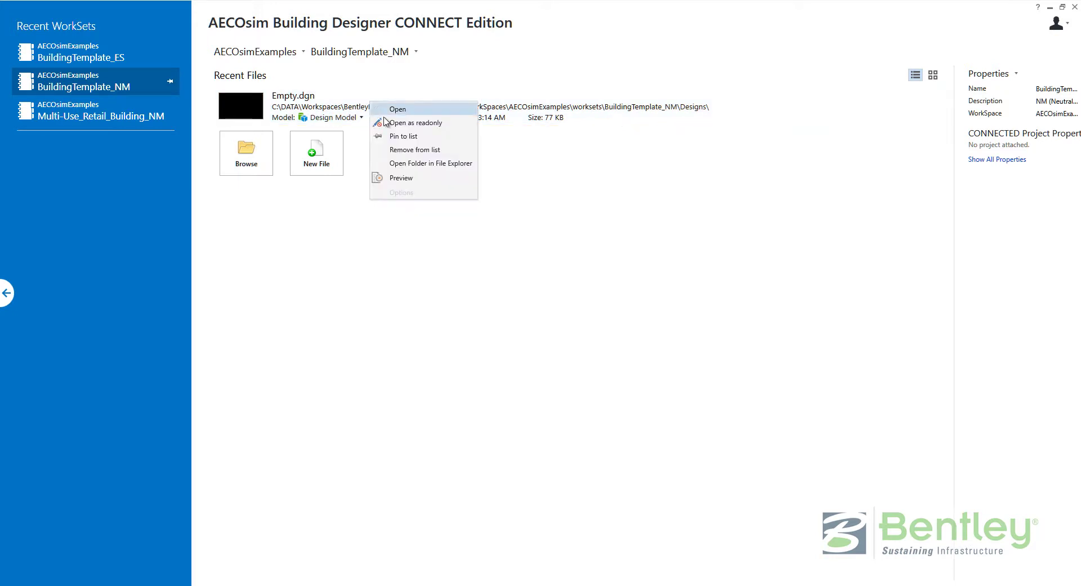
{"action": "left_click", "coordinate": [413, 164]}
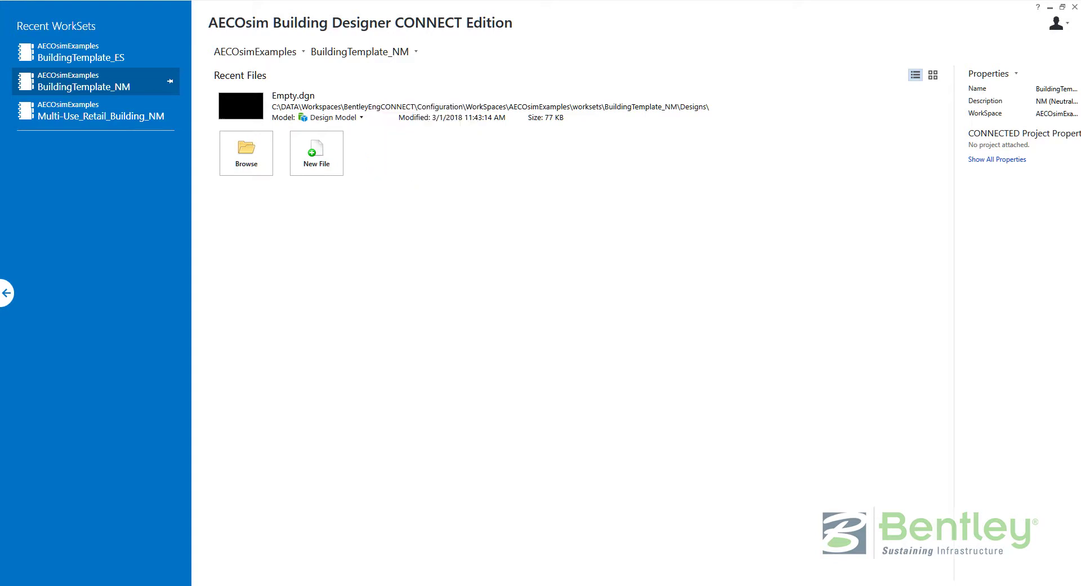
{"action": "left_click_drag", "start_coordinate": [1045, 248], "coordinate": [469, 218]}
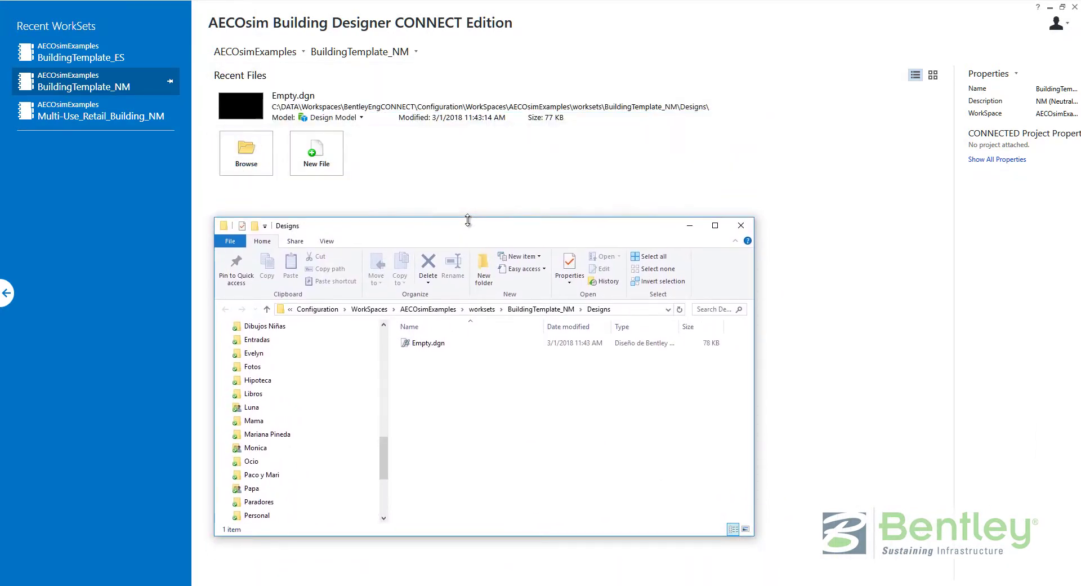
- Go up to the WorkSpaces configuration folder and compare its contents with the list of available WorkSpaces
{"action": "left_click", "coordinate": [369, 309]}
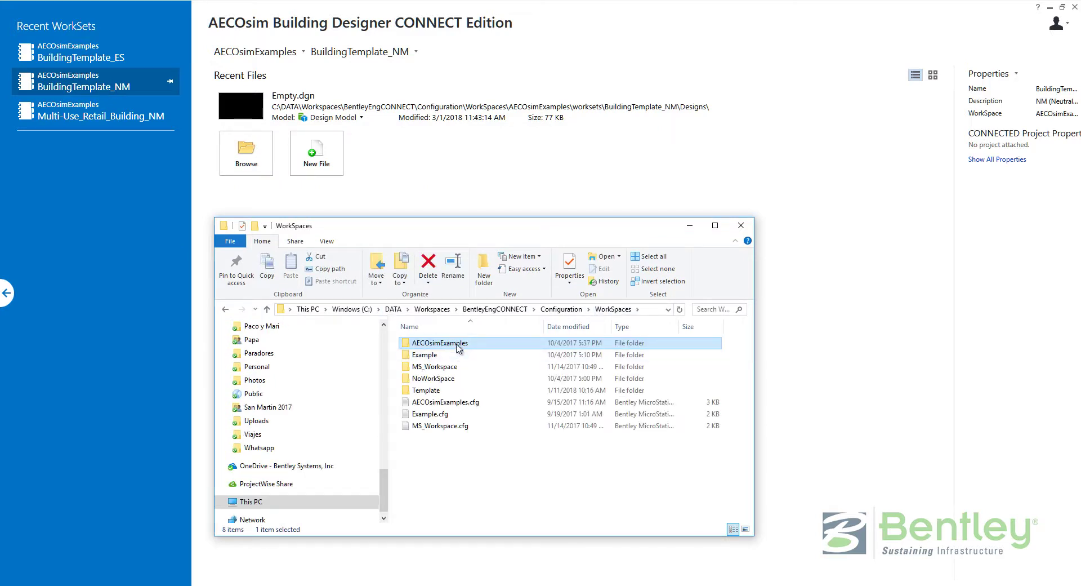
{"action": "left_click", "coordinate": [261, 52]}
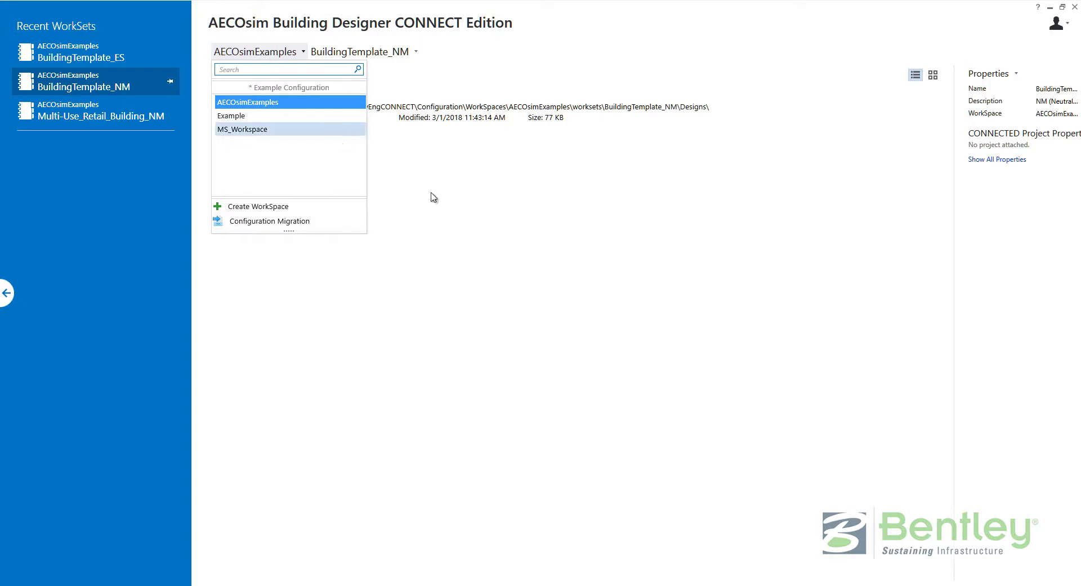
{"action": "left_click", "coordinate": [481, 221]}
{"action": "key", "text": "alt+Tab"}
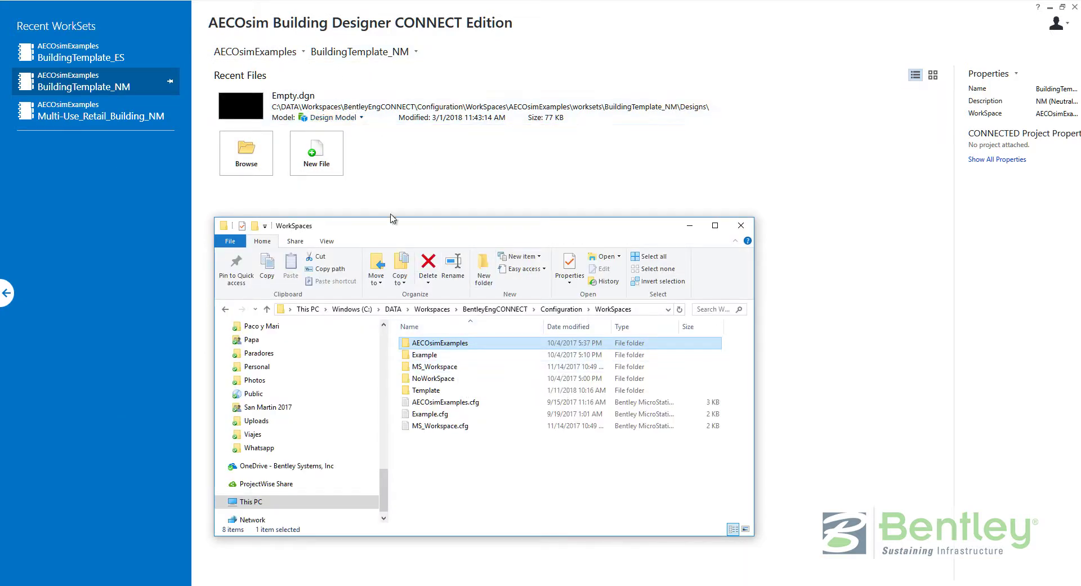
- Inspect the Standards and worksets subfolders inside the AECOsimExamples folder
{"action": "double_click", "coordinate": [452, 342]}
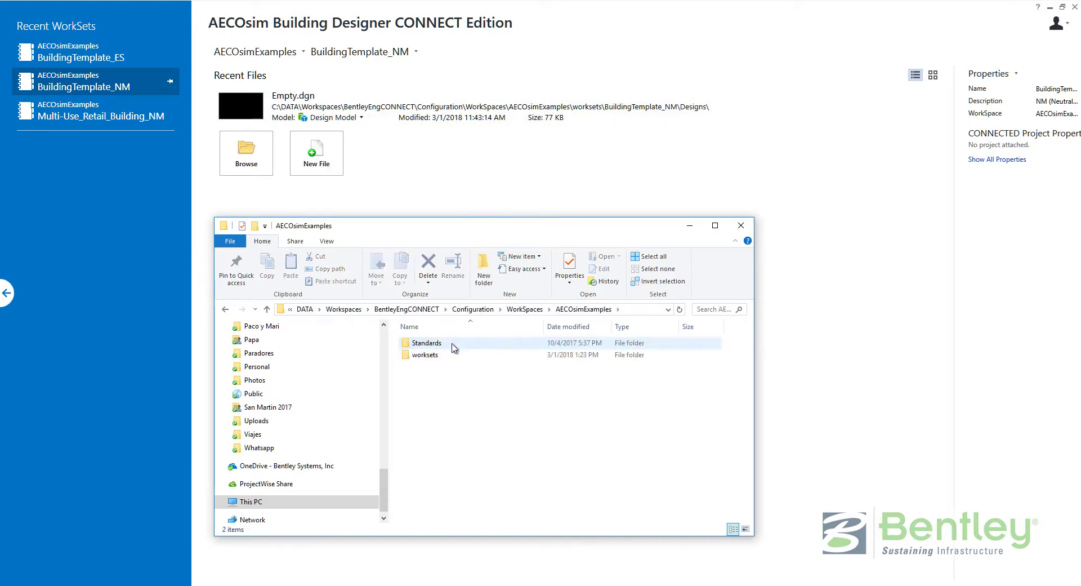
{"action": "double_click", "coordinate": [454, 344]}
{"action": "key", "text": "BackSpace"}
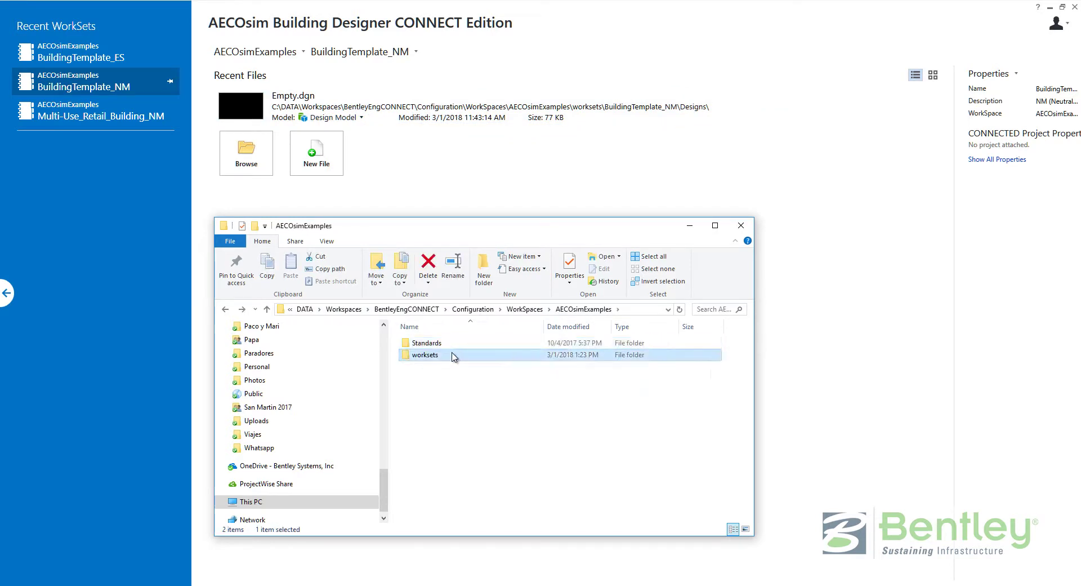
{"action": "double_click", "coordinate": [447, 355]}
{"action": "scroll", "coordinate": [461, 387], "scroll_direction": "down", "scroll_amount": 3}
{"action": "key", "text": "BackSpace"}
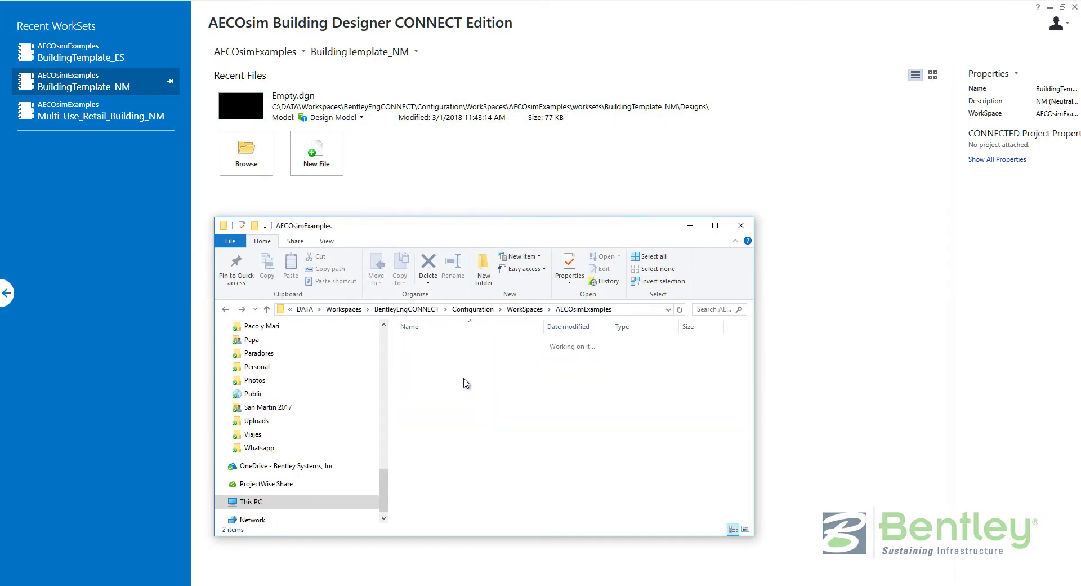
- Minimize the folder window and review the network workspace configuration steps in Notepad
{"action": "left_click", "coordinate": [689, 225]}
{"action": "key", "text": "alt+Tab"}
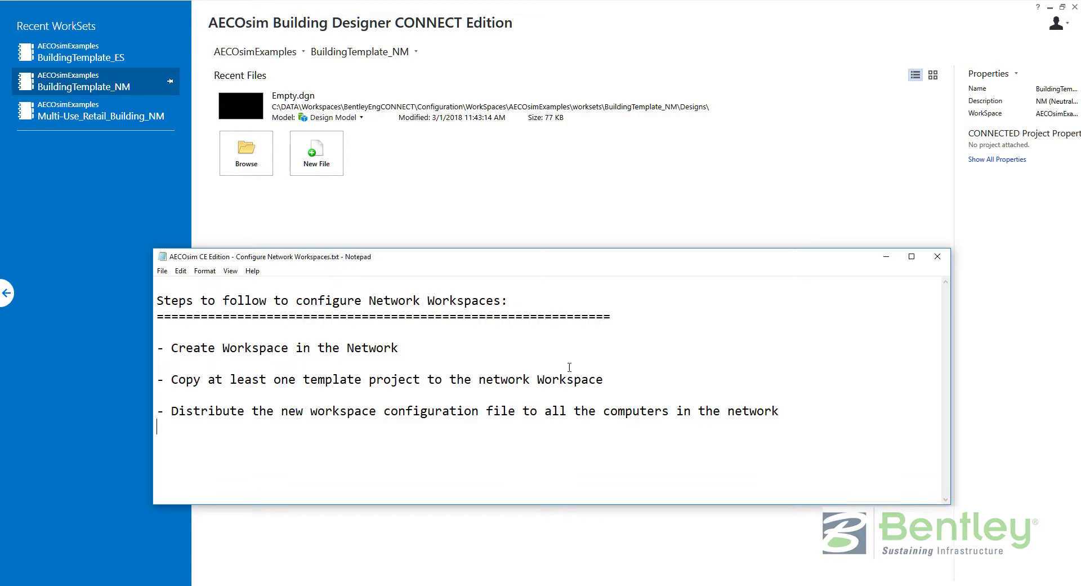
{"action": "left_click", "coordinate": [886, 257]}
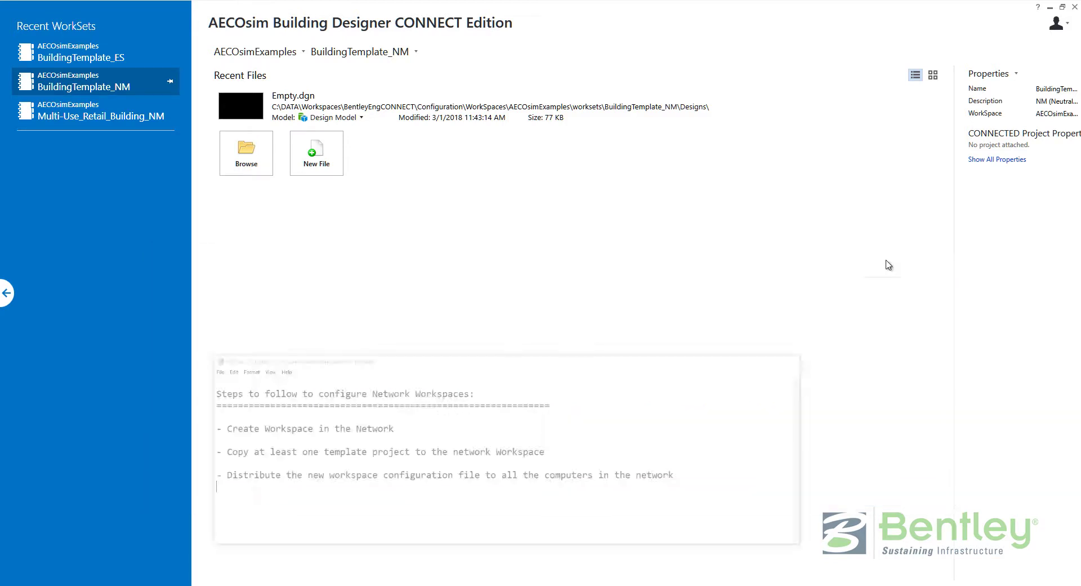
- Switch to File Explorer and inspect the Network_Workspaces folder on the shared X: drive
{"action": "key", "text": "alt+Tab"}
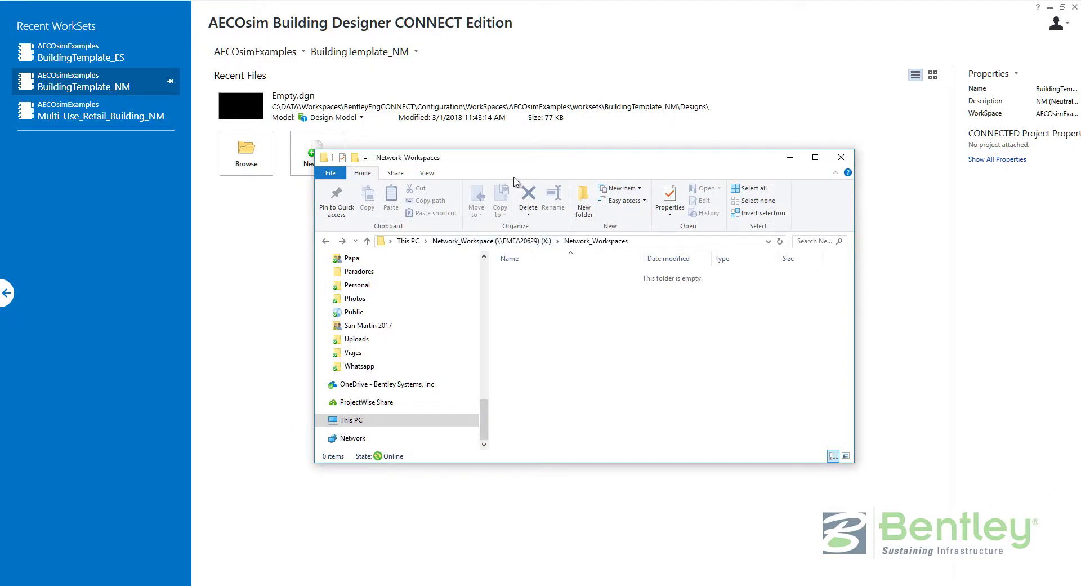
{"action": "left_click_drag", "start_coordinate": [514, 157], "coordinate": [431, 197]}
{"action": "left_click", "coordinate": [431, 281]}
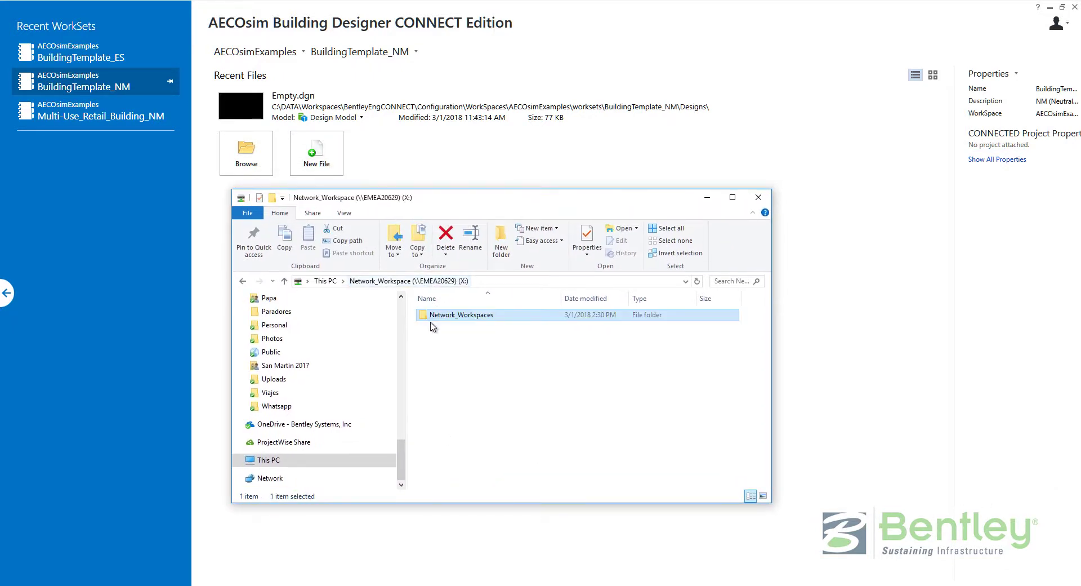
{"action": "double_click", "coordinate": [433, 316]}
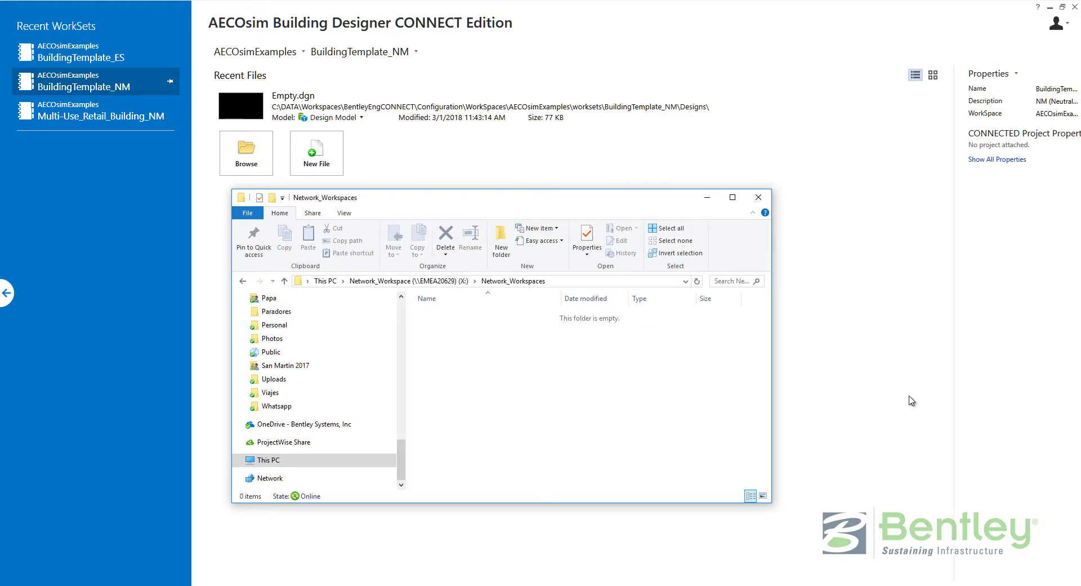
- Start creating a WorkSpace with AECOsim_Network_Workspaces as both its name and description
{"action": "left_click", "coordinate": [256, 52]}
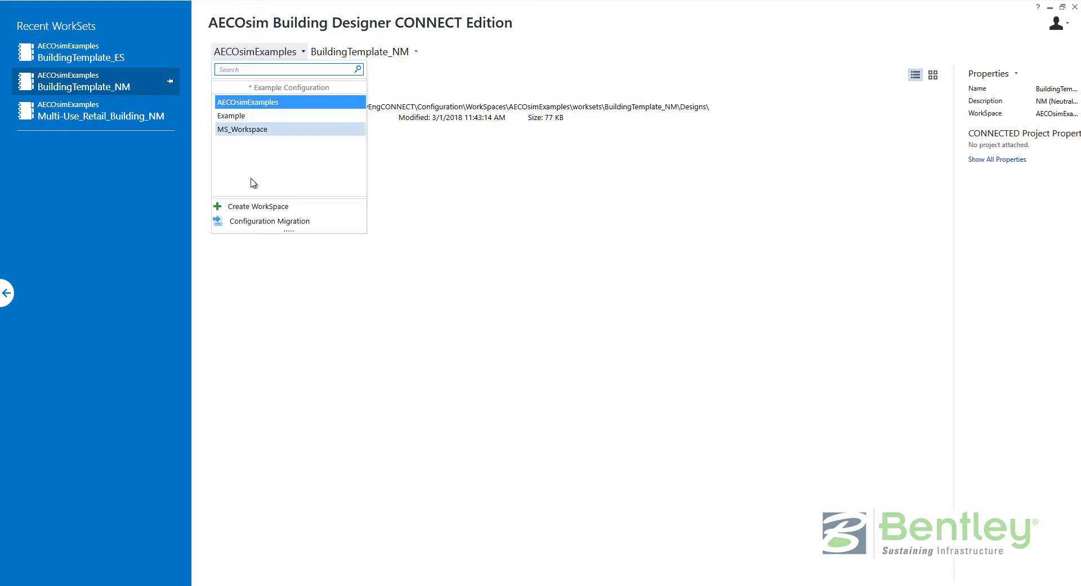
{"action": "left_click", "coordinate": [254, 207]}
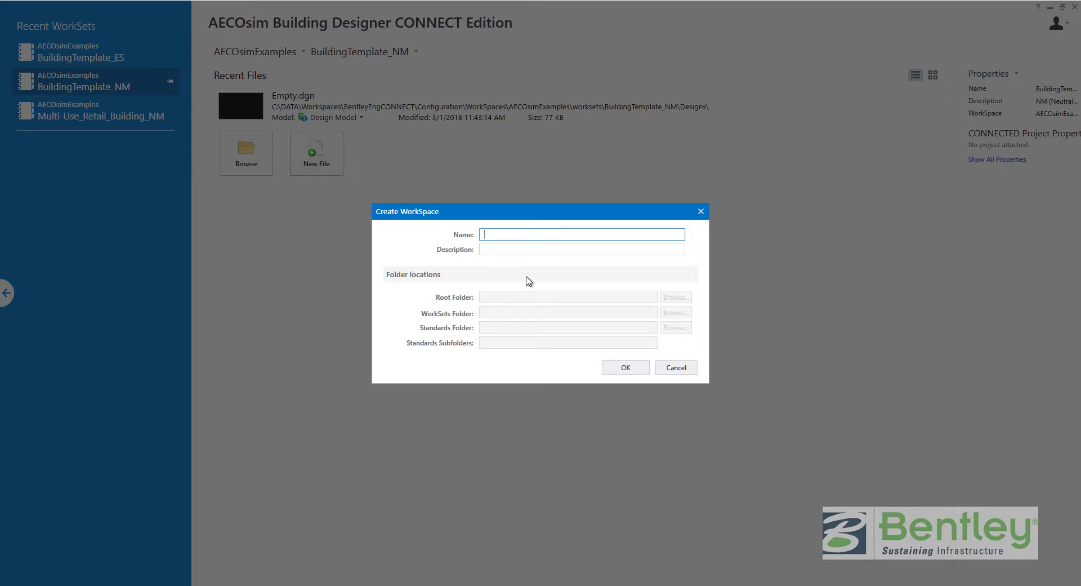
{"action": "type", "text": "AECOsim"}
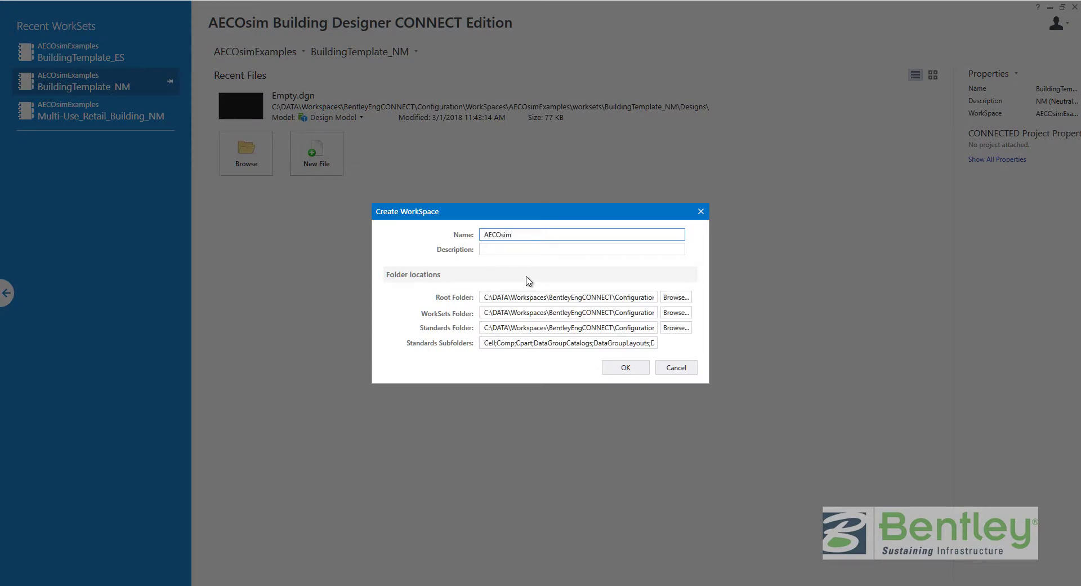
{"action": "type", "text": "_Netowkr"}
{"action": "type", "text": "_Workspaces"}
{"action": "key", "text": "ctrl+a"}
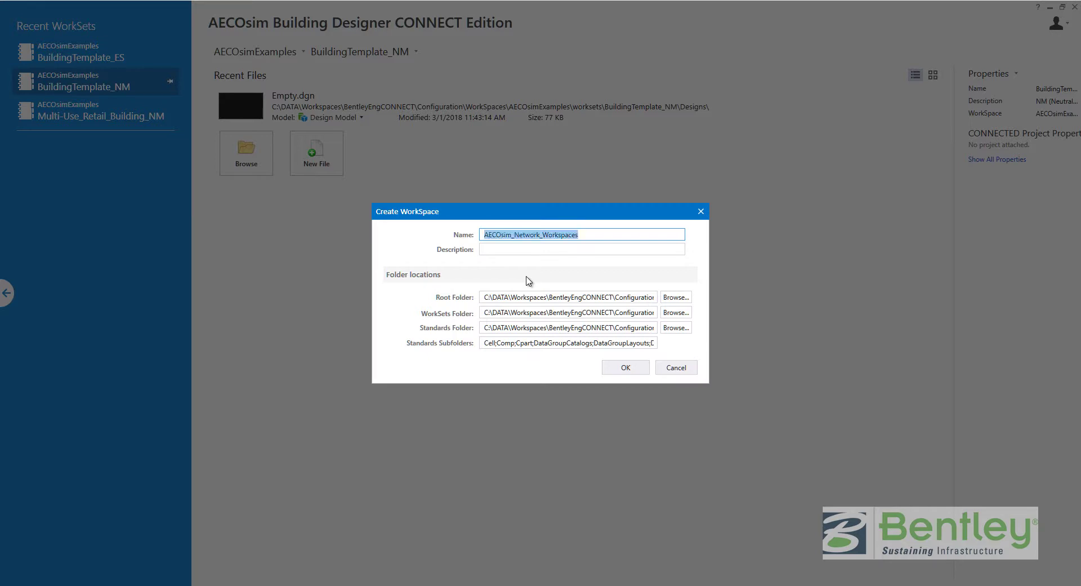
{"action": "key", "text": "ctrl+c"}
{"action": "key", "text": "Tab"}
{"action": "key", "text": "ctrl+v"}
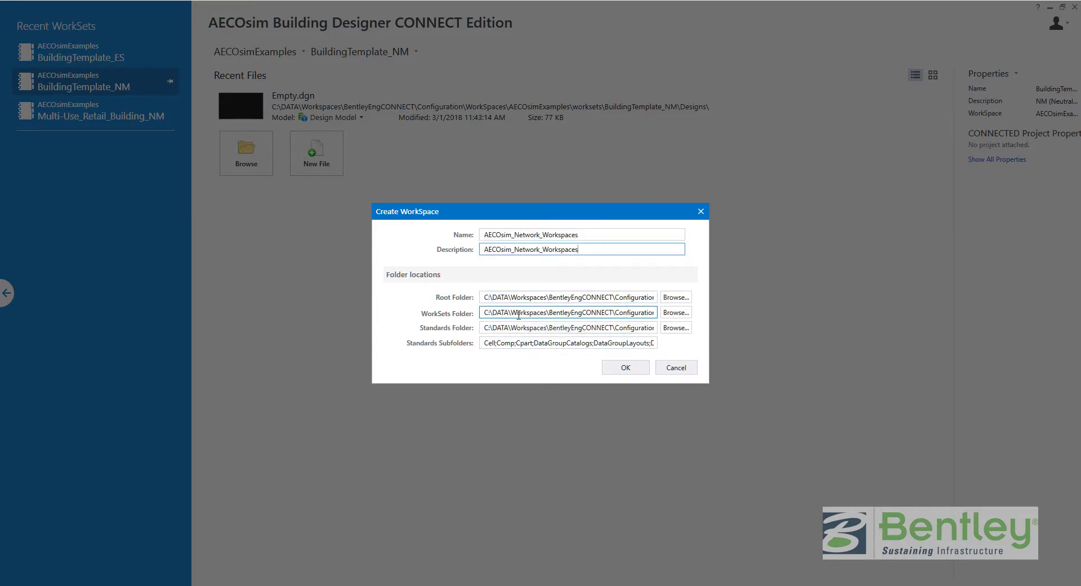
- Set the new WorkSpace's root folder location to the Network_Workspaces folder on the X: network drive
{"action": "left_click", "coordinate": [676, 297]}
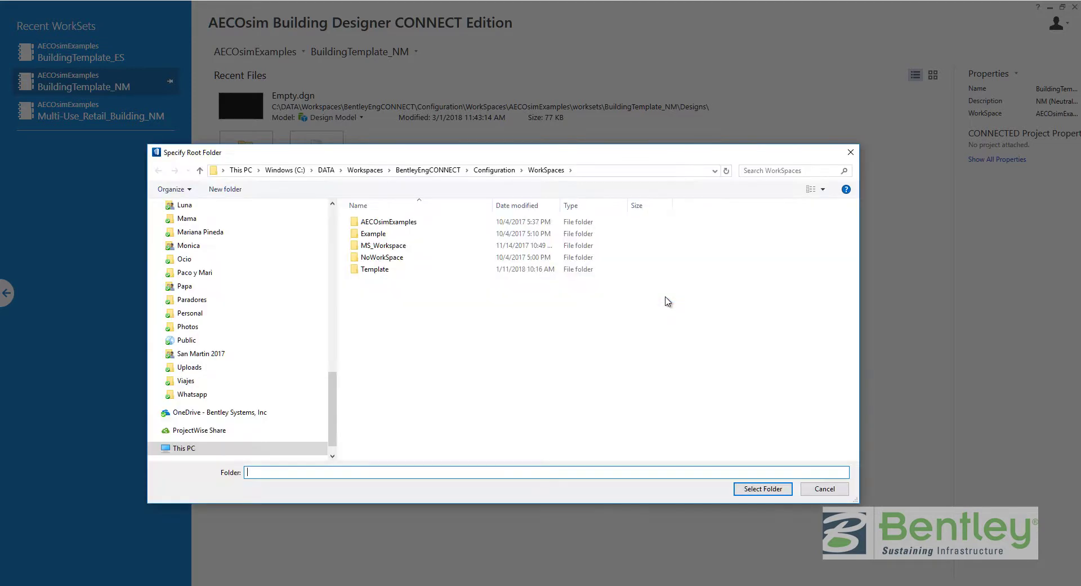
{"action": "left_click", "coordinate": [242, 170]}
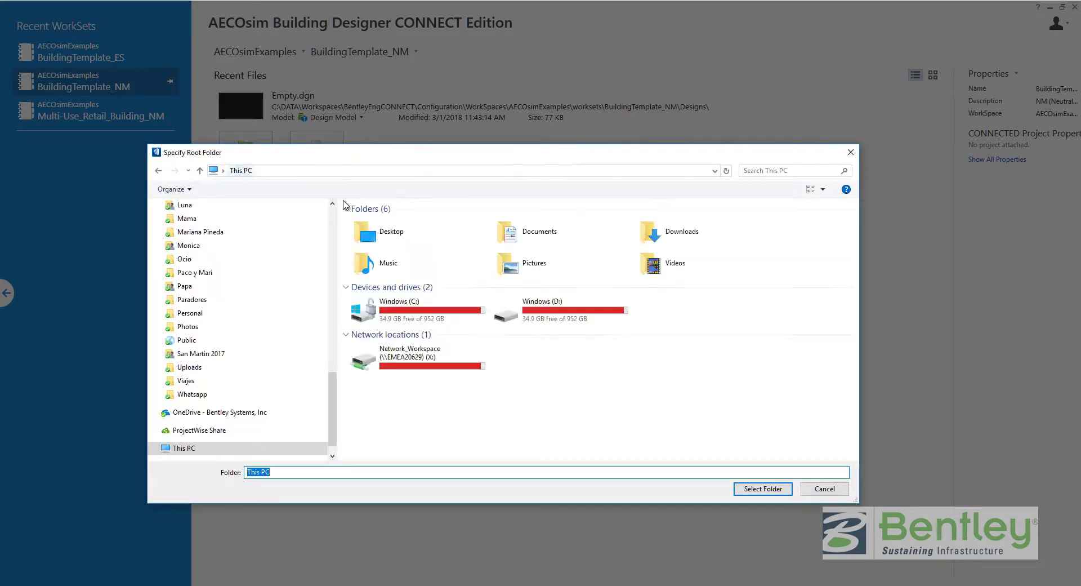
{"action": "double_click", "coordinate": [427, 358]}
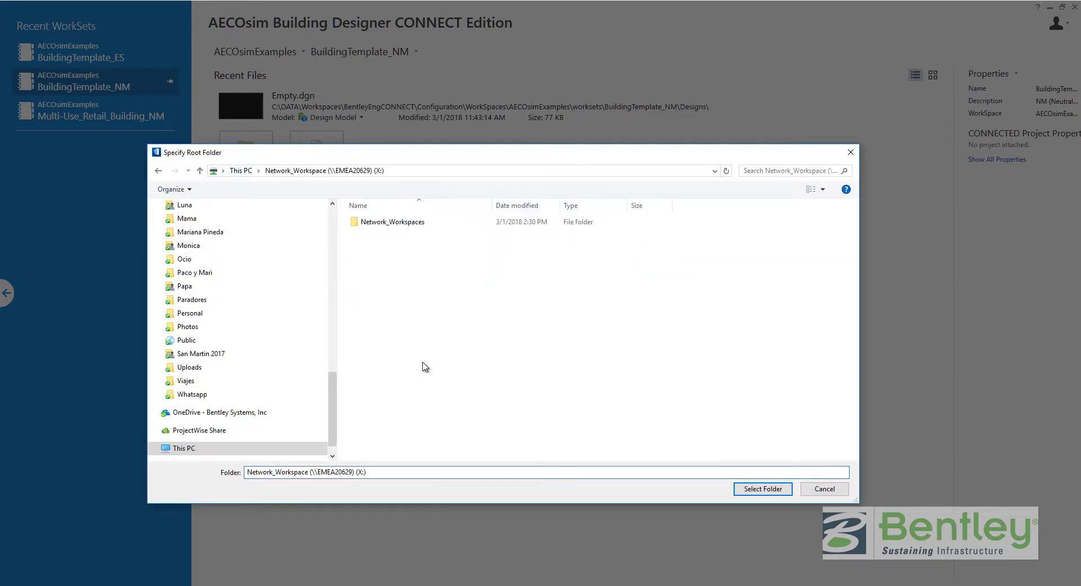
{"action": "double_click", "coordinate": [380, 223]}
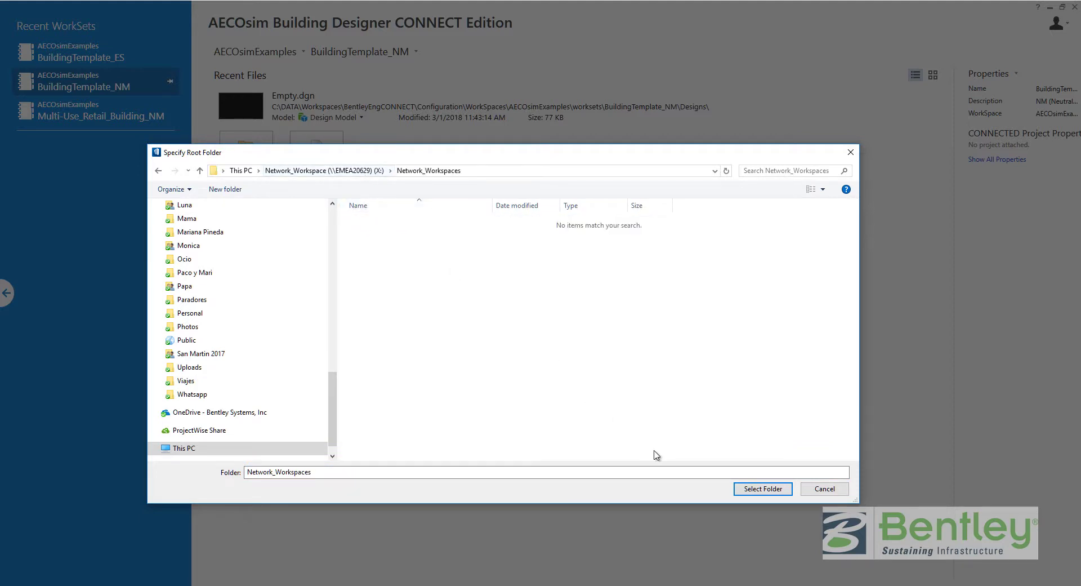
{"action": "left_click", "coordinate": [749, 490]}
- Check the full Root, WorkSets and Standards folder paths of the new WorkSpace
{"action": "left_click", "coordinate": [488, 298]}
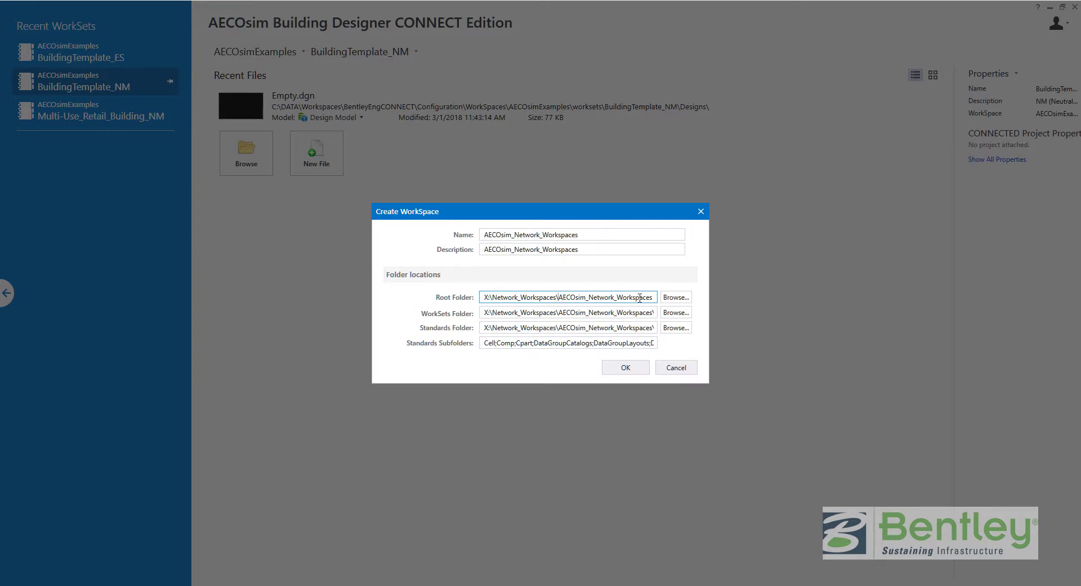
{"action": "left_click", "coordinate": [611, 310]}
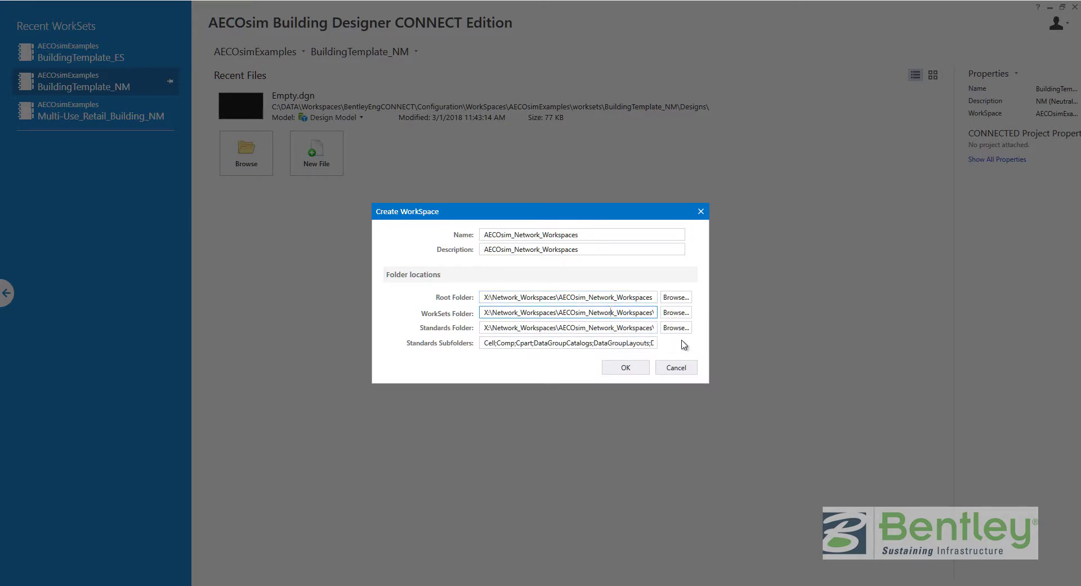
{"action": "key", "text": "End"}
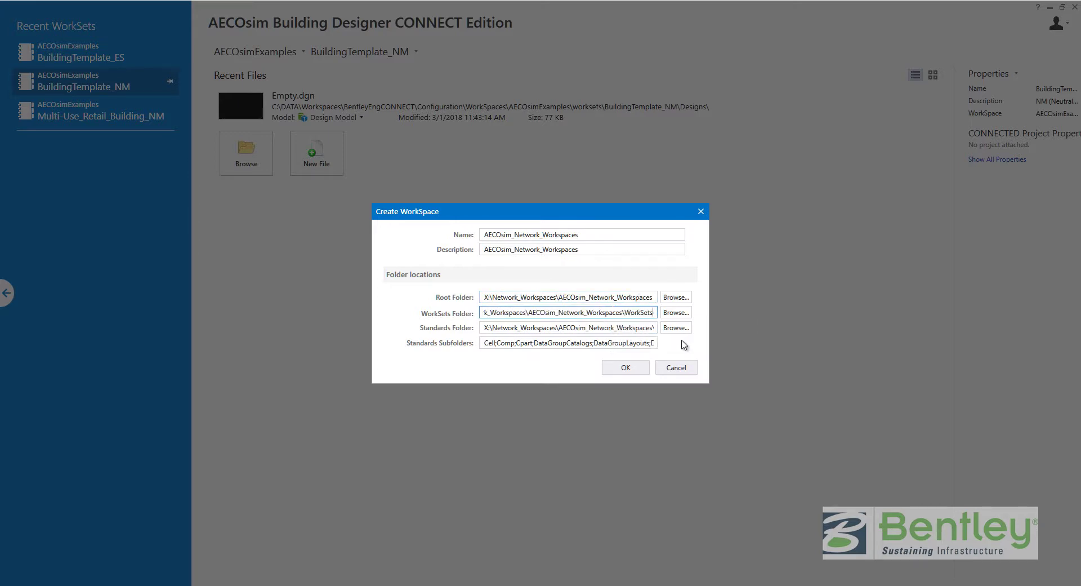
{"action": "left_click", "coordinate": [621, 327]}
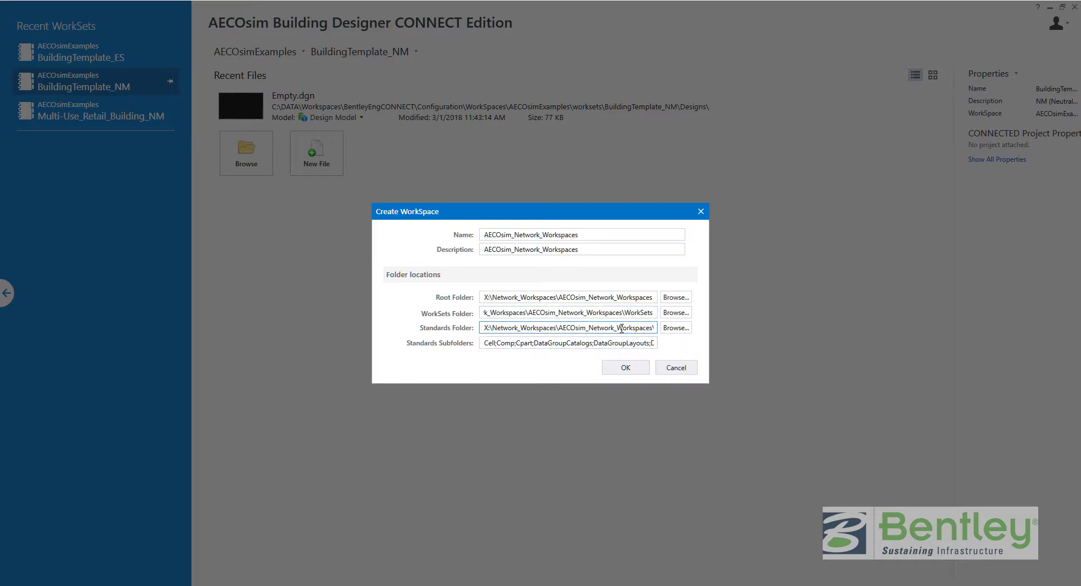
{"action": "key", "text": "End"}
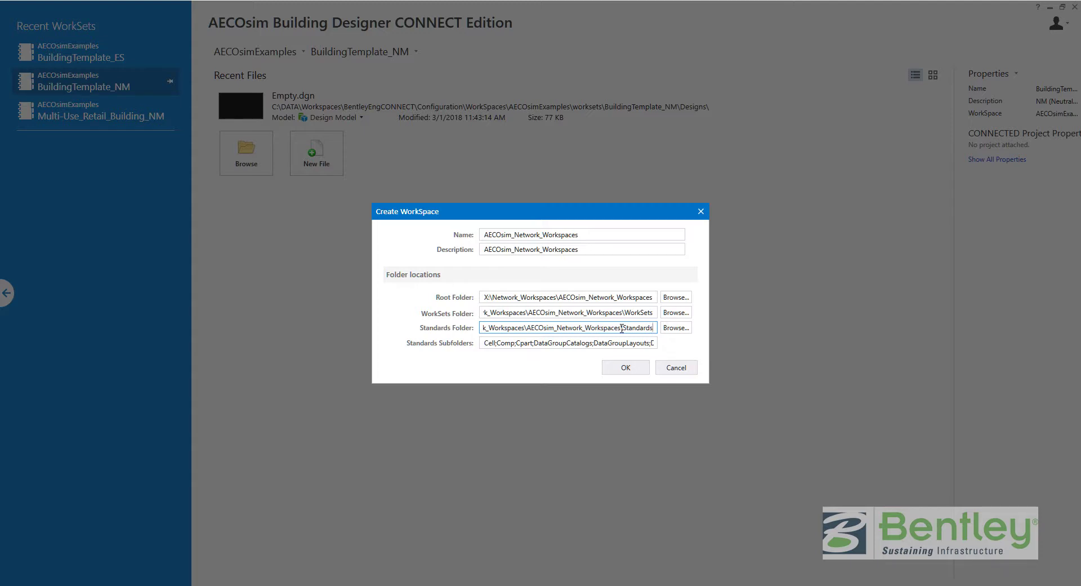
- Create the AECOsim_Network_Workspaces WorkSpace and inspect its folder and WorkSets subfolder on the network drive in File Explorer
{"action": "left_click", "coordinate": [617, 369]}
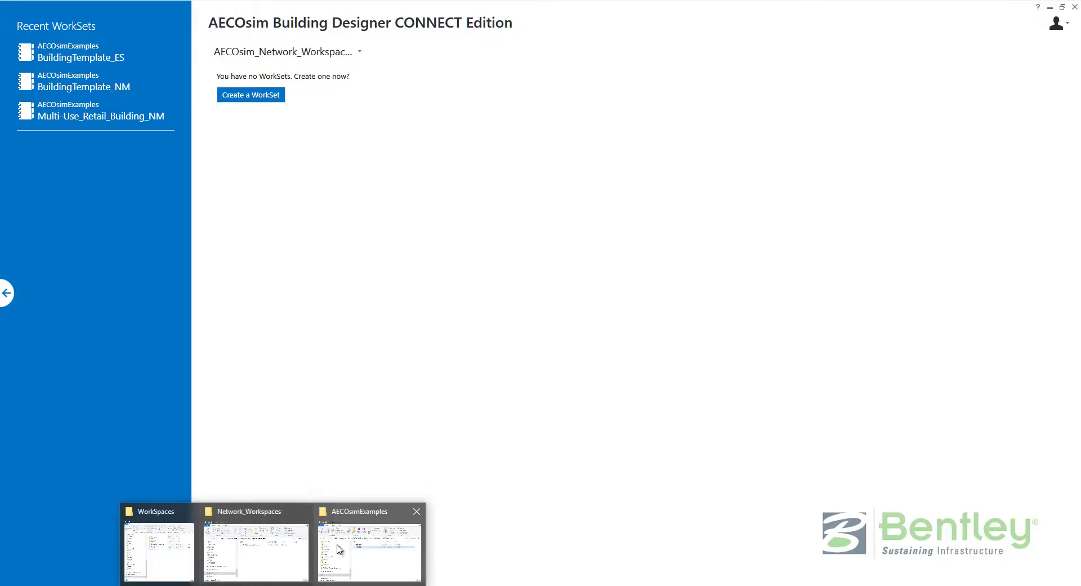
{"action": "left_click", "coordinate": [230, 547]}
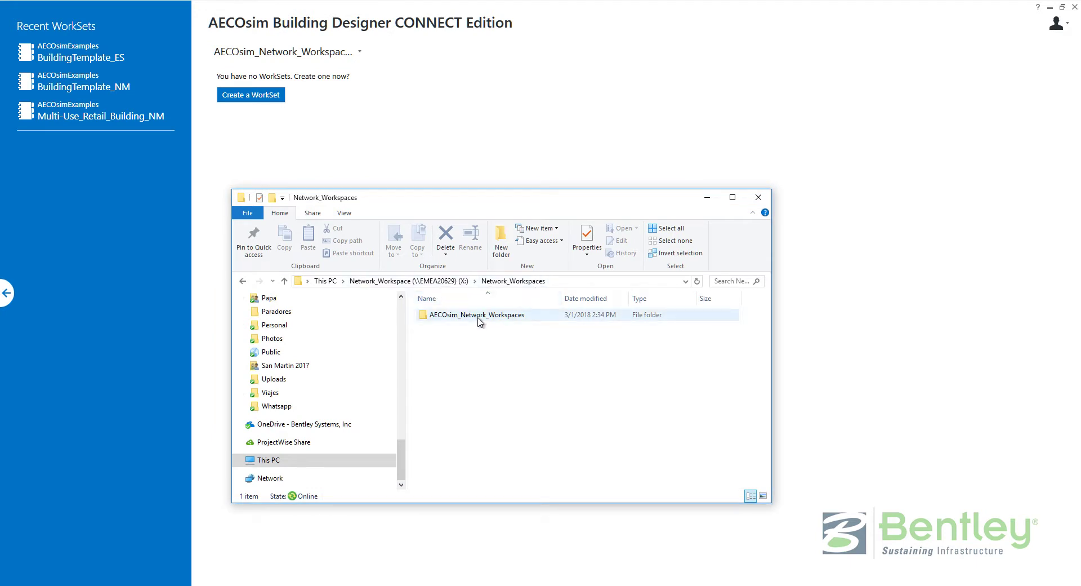
{"action": "double_click", "coordinate": [480, 317]}
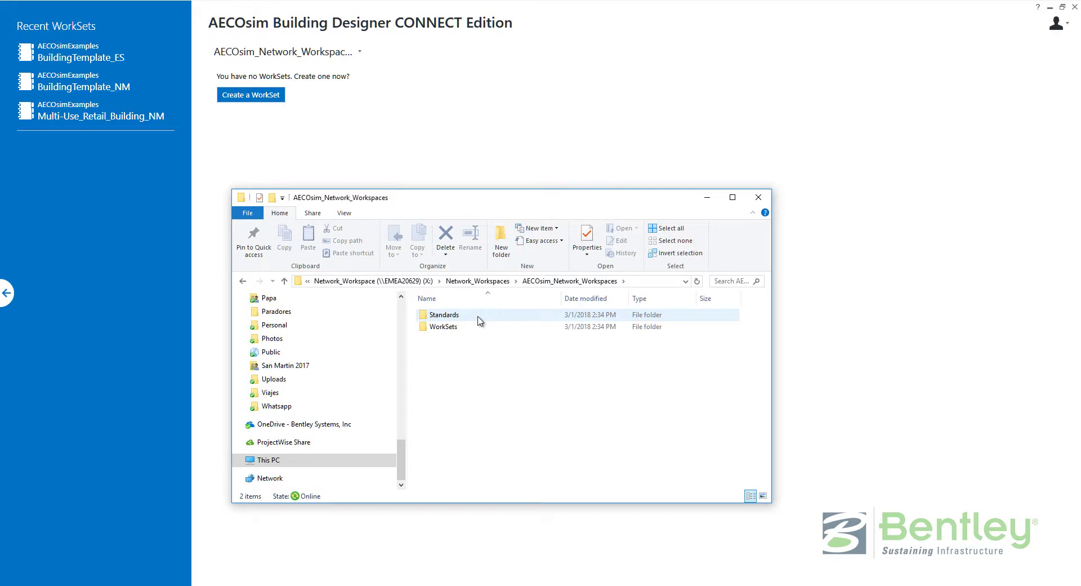
{"action": "double_click", "coordinate": [473, 328]}
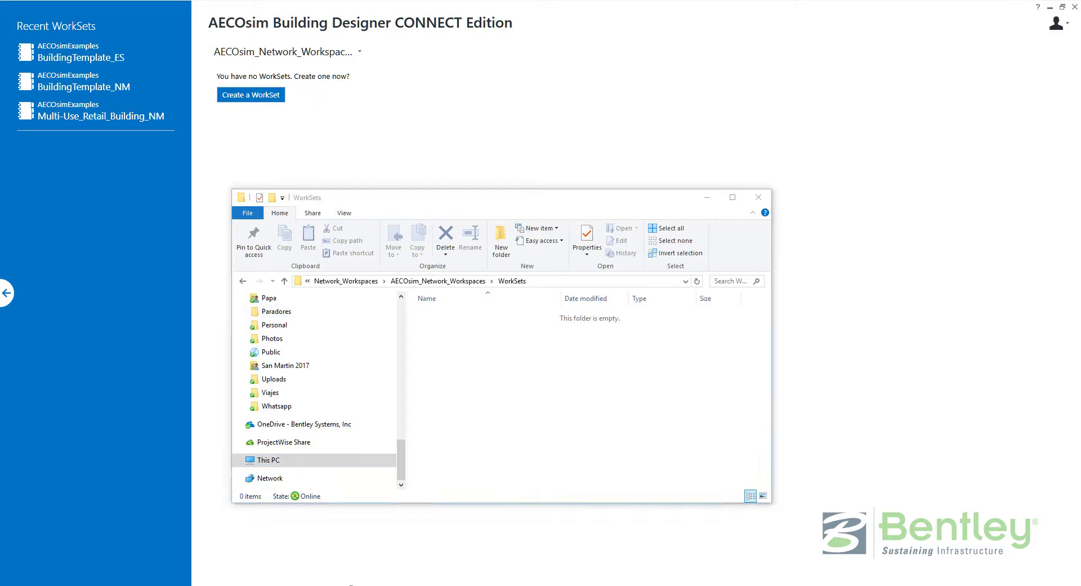
{"action": "key", "text": "alt+Tab"}
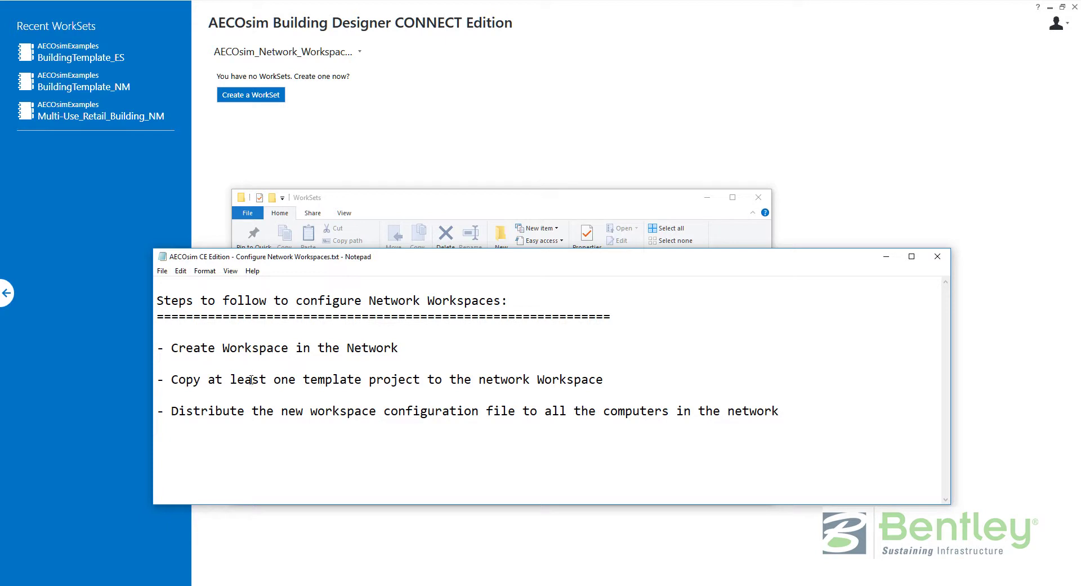
- Open the local AECOsimExamples worksets folder in File Explorer, starting from the location of BuildingTemplate_ES's Design_and_Sheets.dgn, and enlarge its window
{"action": "left_click", "coordinate": [262, 57]}
{"action": "left_click", "coordinate": [248, 116]}
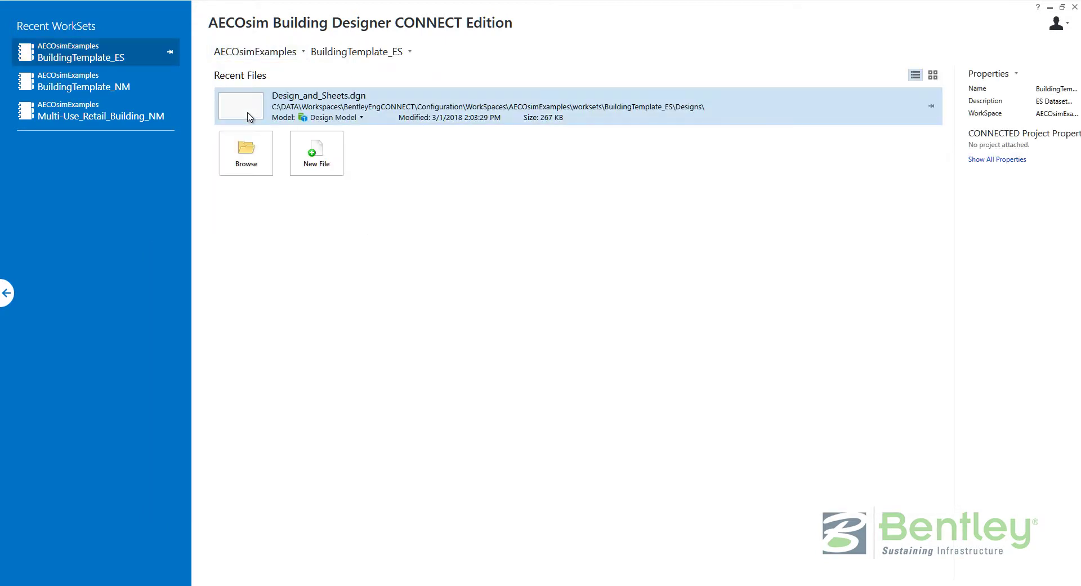
{"action": "right_click", "coordinate": [325, 105]}
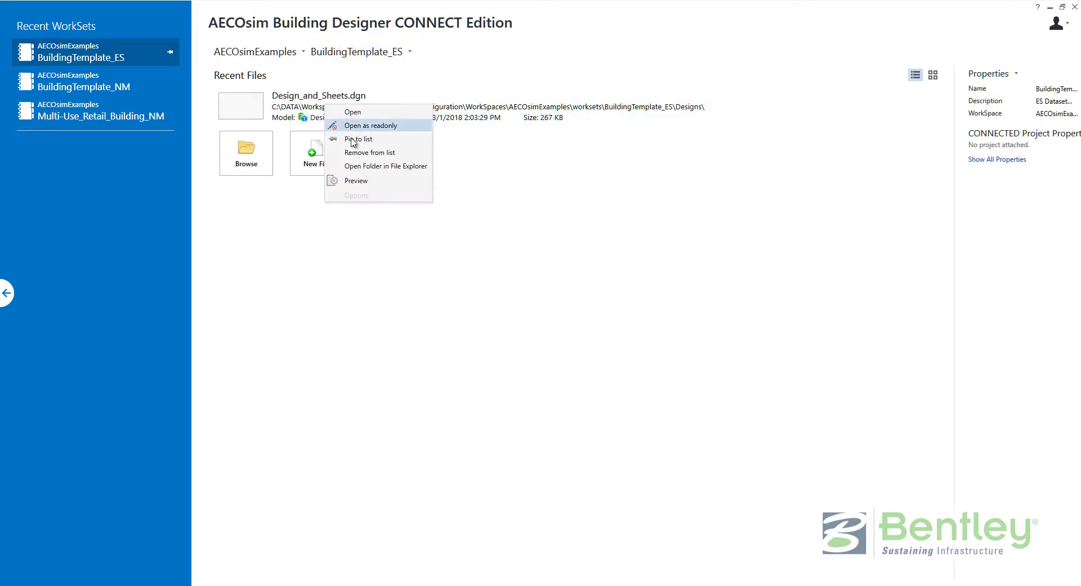
{"action": "left_click", "coordinate": [361, 166]}
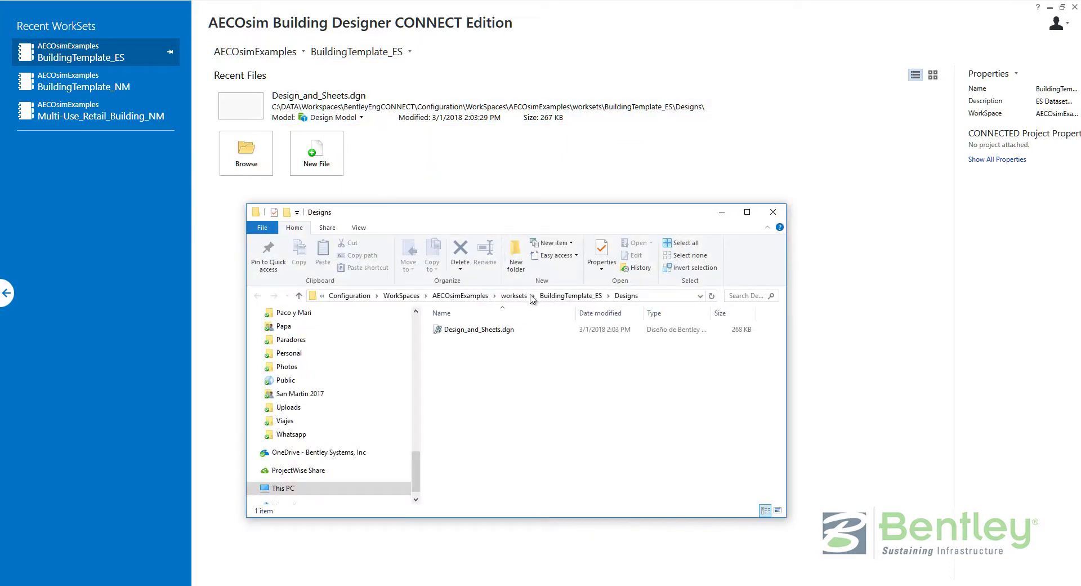
{"action": "left_click", "coordinate": [514, 295]}
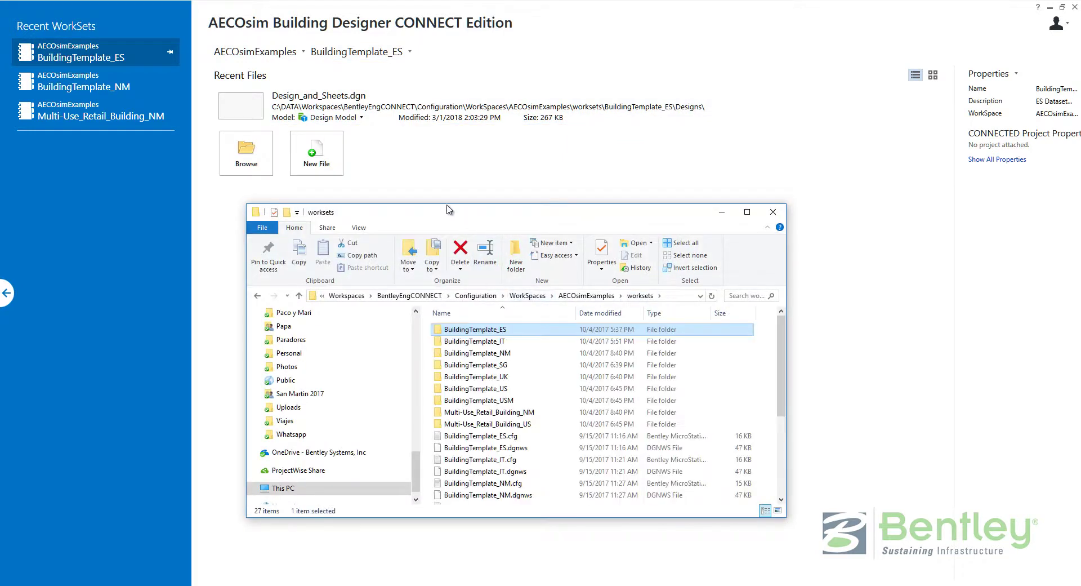
{"action": "left_click_drag", "start_coordinate": [461, 210], "coordinate": [293, 89]}
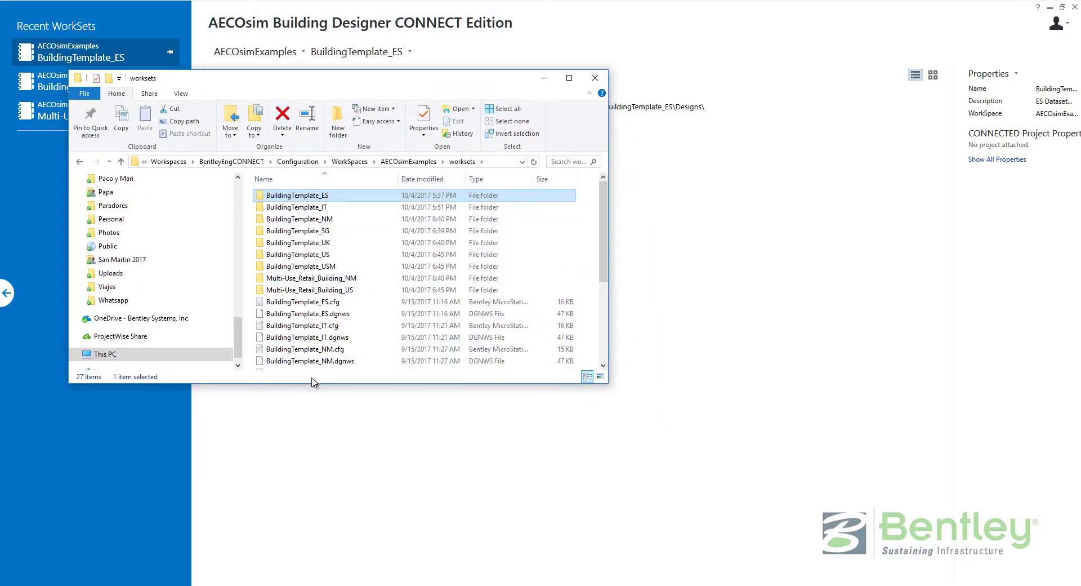
{"action": "left_click_drag", "start_coordinate": [314, 384], "coordinate": [297, 510]}
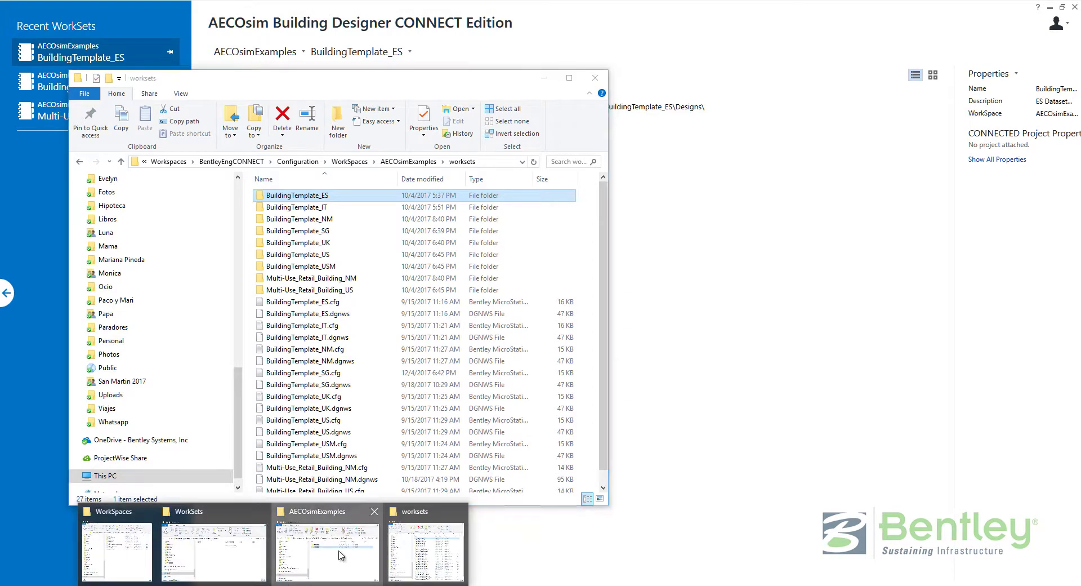
- Copy the BuildingTemplate_NM folder, BuildingTemplate_NM.cfg and BuildingTemplate_NM.dgnws from the local worksets folder to the network WorkSets folder
{"action": "left_click", "coordinate": [426, 535]}
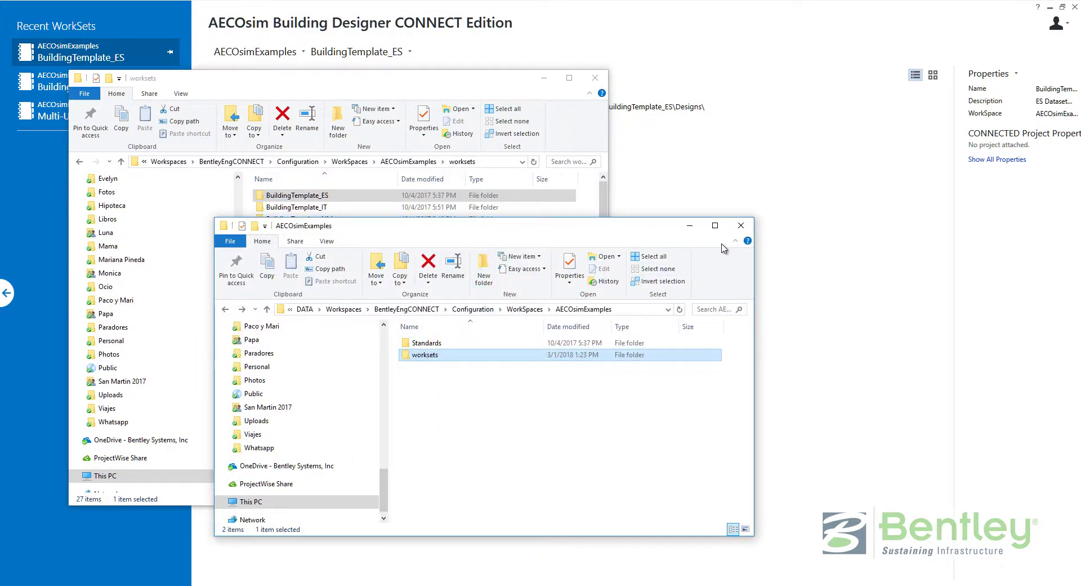
{"action": "left_click", "coordinate": [690, 230]}
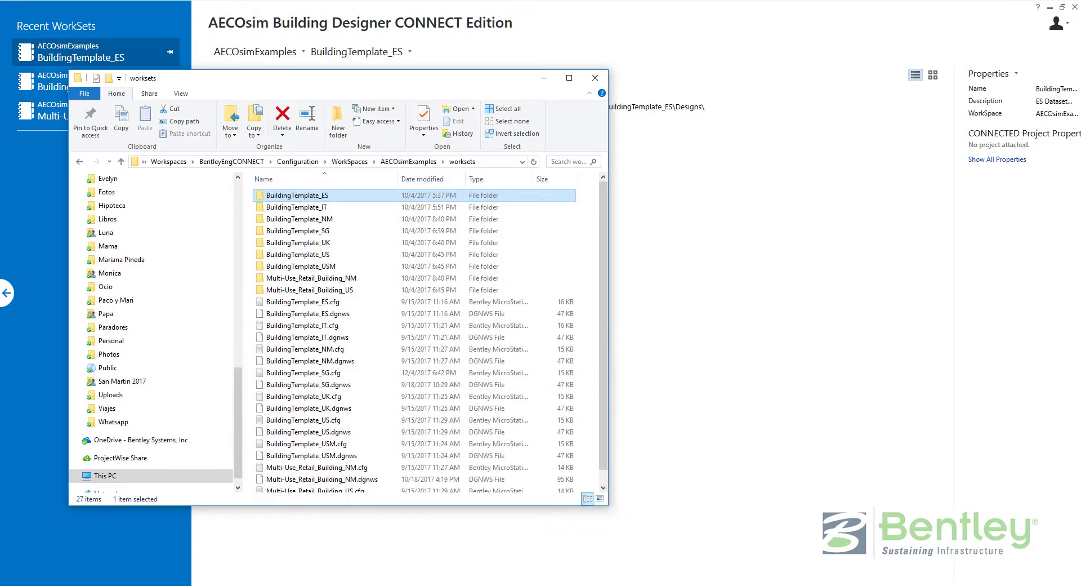
{"action": "mouse_move", "coordinate": [291, 581]}
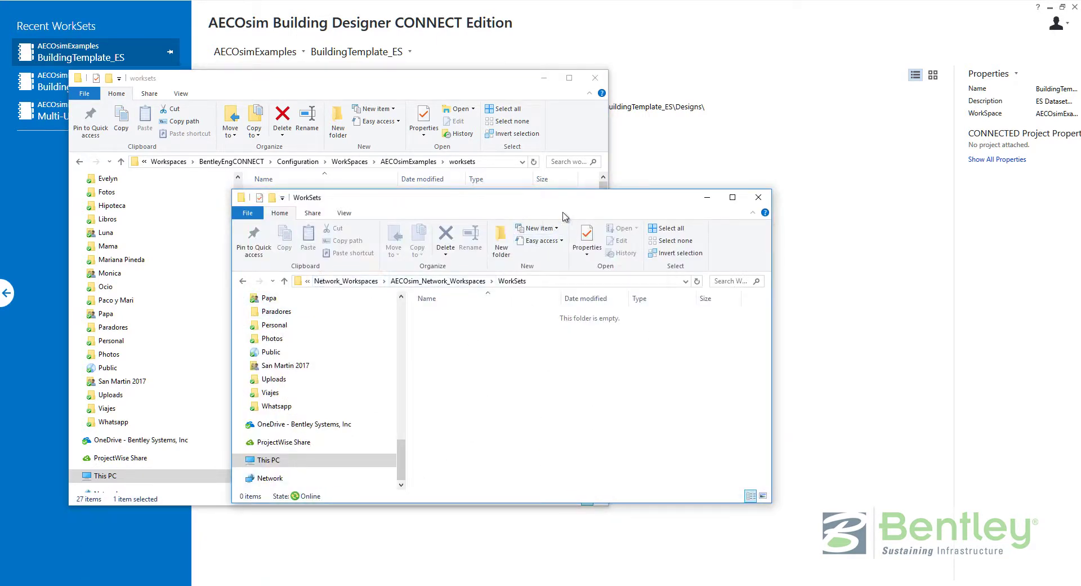
{"action": "left_click_drag", "start_coordinate": [566, 204], "coordinate": [744, 232]}
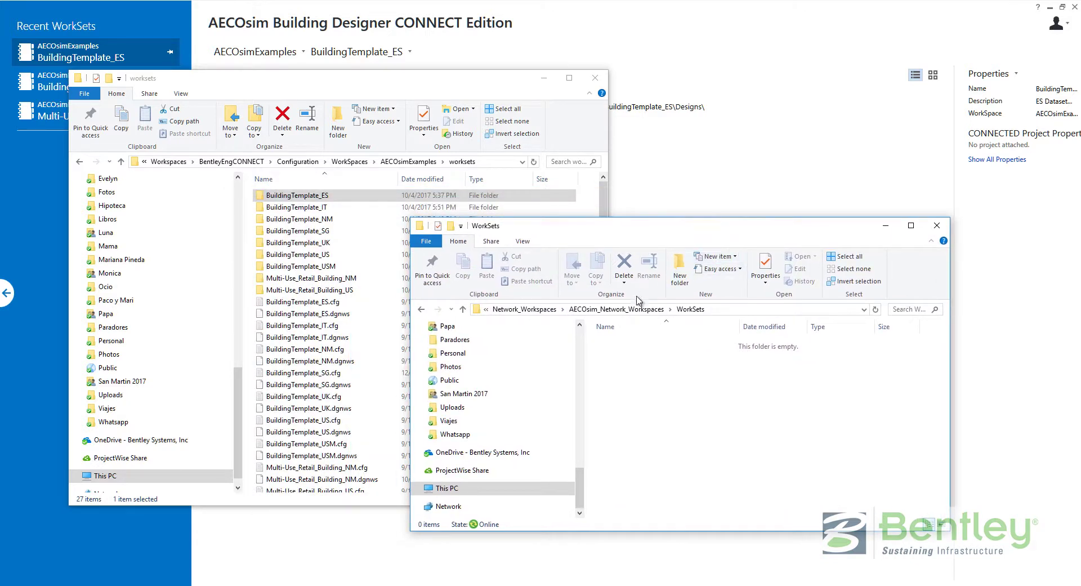
{"action": "left_click_drag", "start_coordinate": [324, 196], "coordinate": [323, 203]}
{"action": "left_click", "coordinate": [326, 220]}
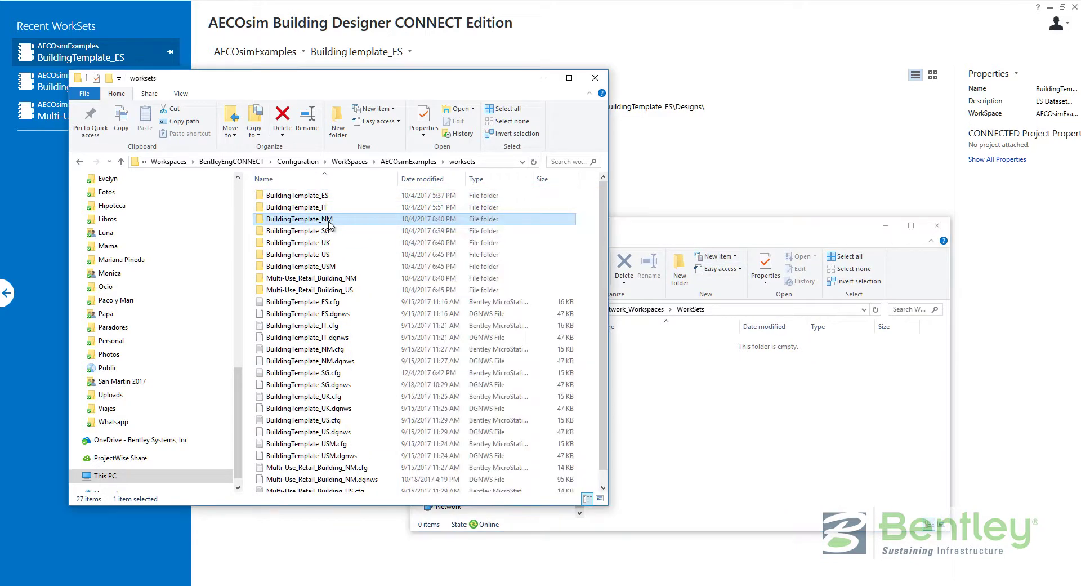
{"action": "left_click", "coordinate": [324, 350], "text": "ctrl"}
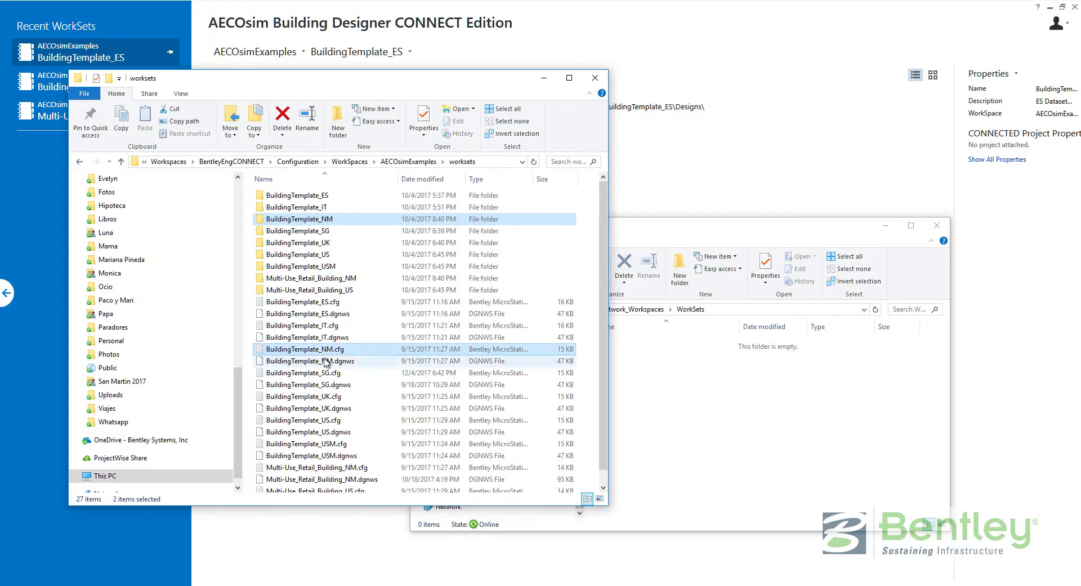
{"action": "left_click", "coordinate": [305, 361], "text": "ctrl"}
{"action": "left_click_drag", "start_coordinate": [287, 362], "coordinate": [706, 472]}
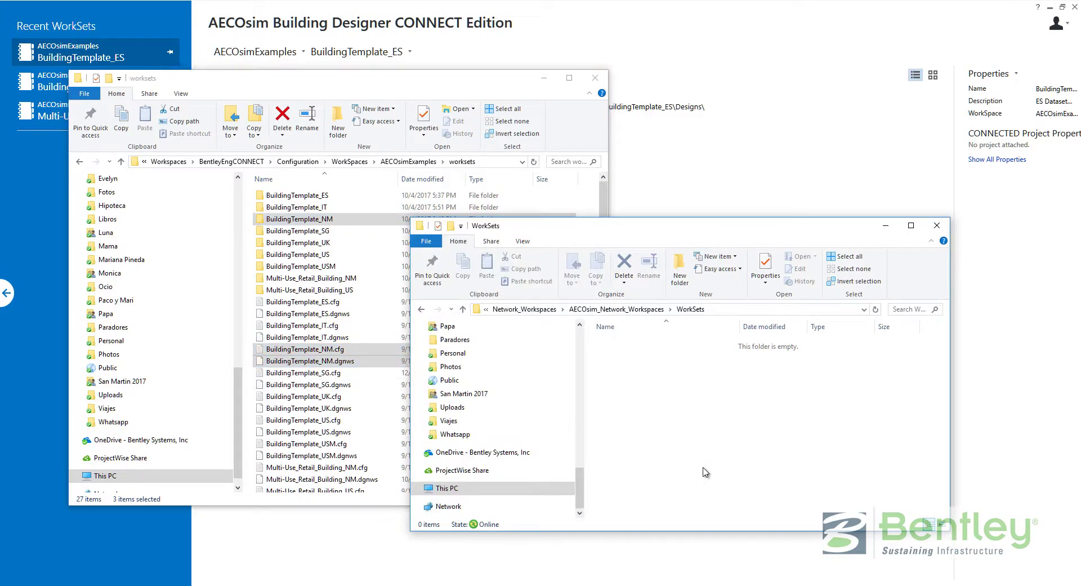
- Check the Standards folder and the copied template in the WorkSets folder of the network AECOsim_Network_Workspaces folder
{"action": "left_click", "coordinate": [616, 309]}
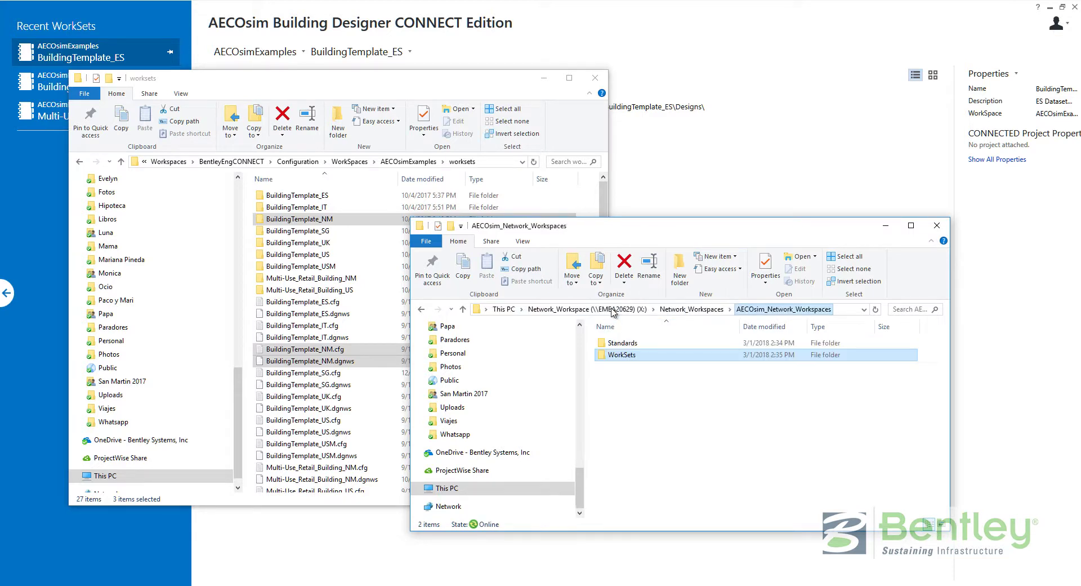
{"action": "double_click", "coordinate": [613, 344]}
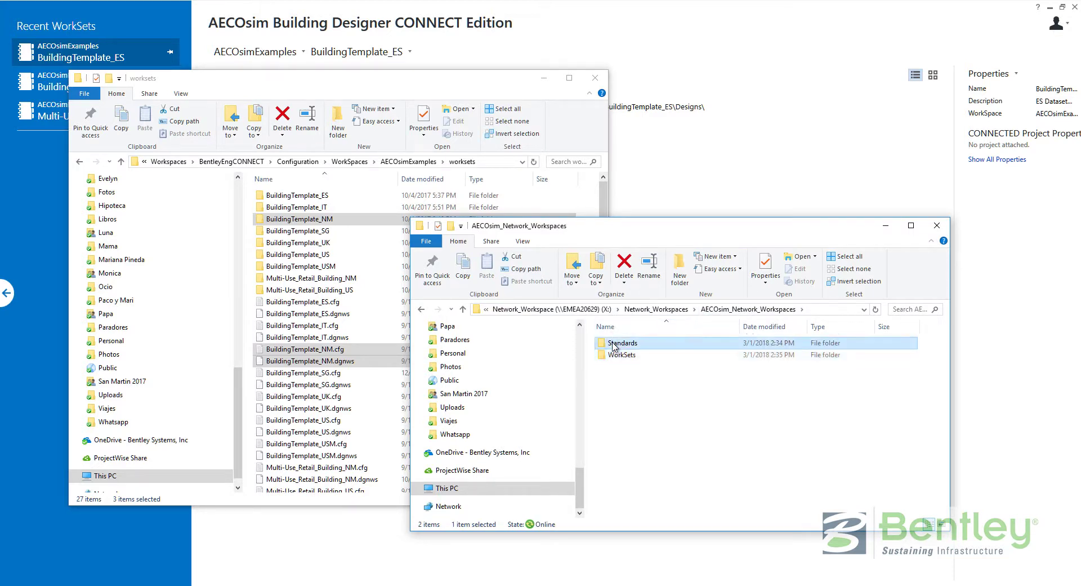
{"action": "key", "text": "alt+Left"}
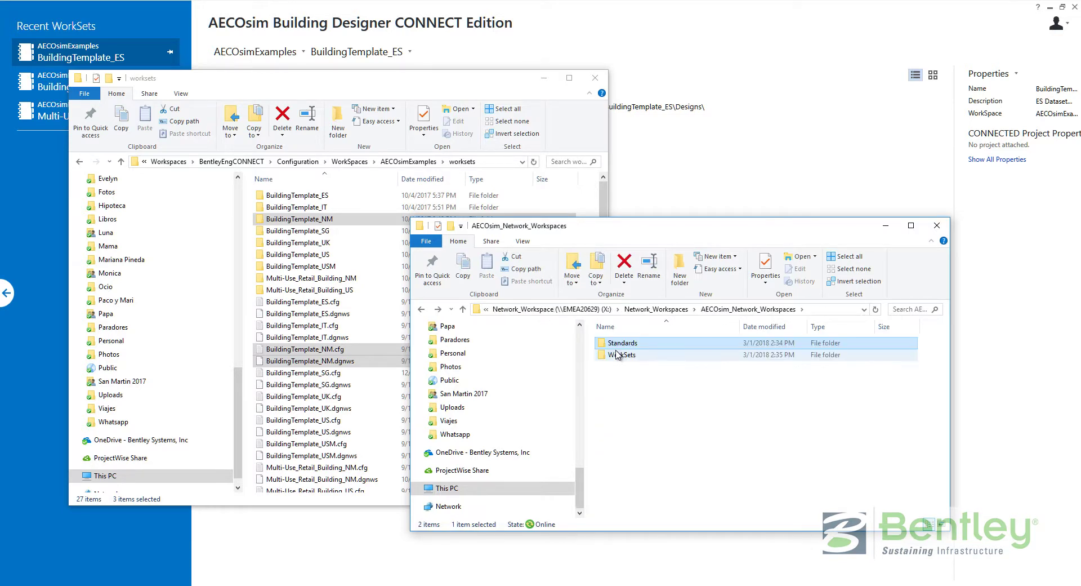
{"action": "double_click", "coordinate": [619, 355]}
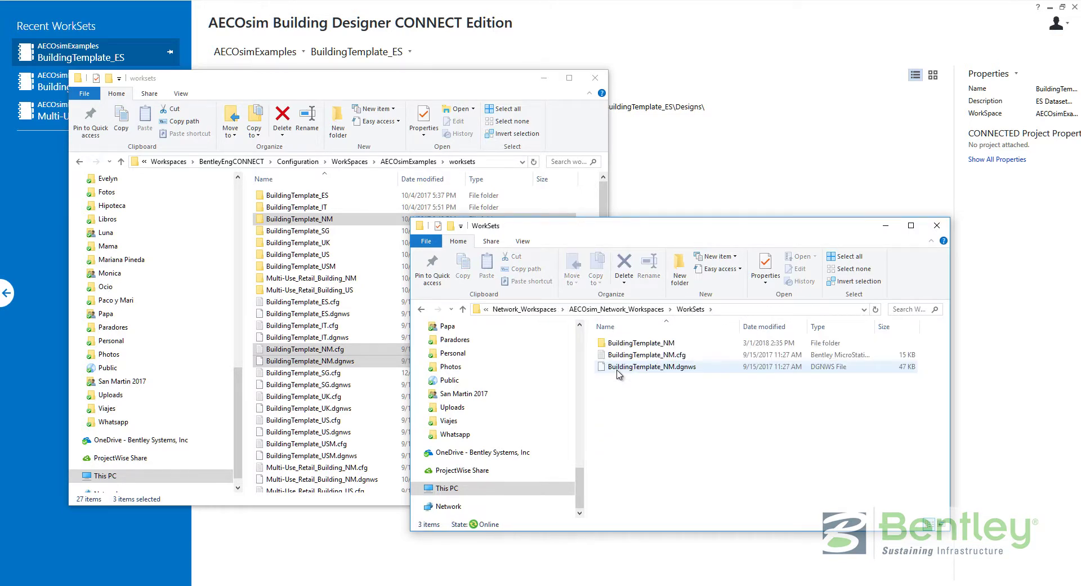
- Switch to AECOsim Building Designer and select the AECOsim_Network_Workspaces WorkSpace with the BuildingTemplate_NM WorkSet
{"action": "left_click", "coordinate": [735, 50]}
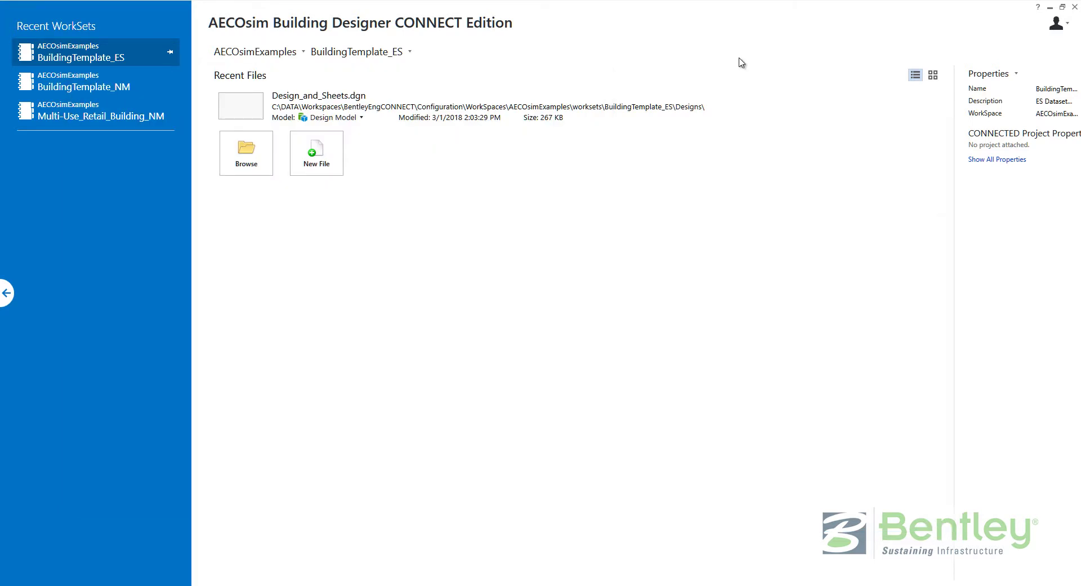
{"action": "left_click", "coordinate": [1064, 7]}
{"action": "left_click", "coordinate": [296, 55]}
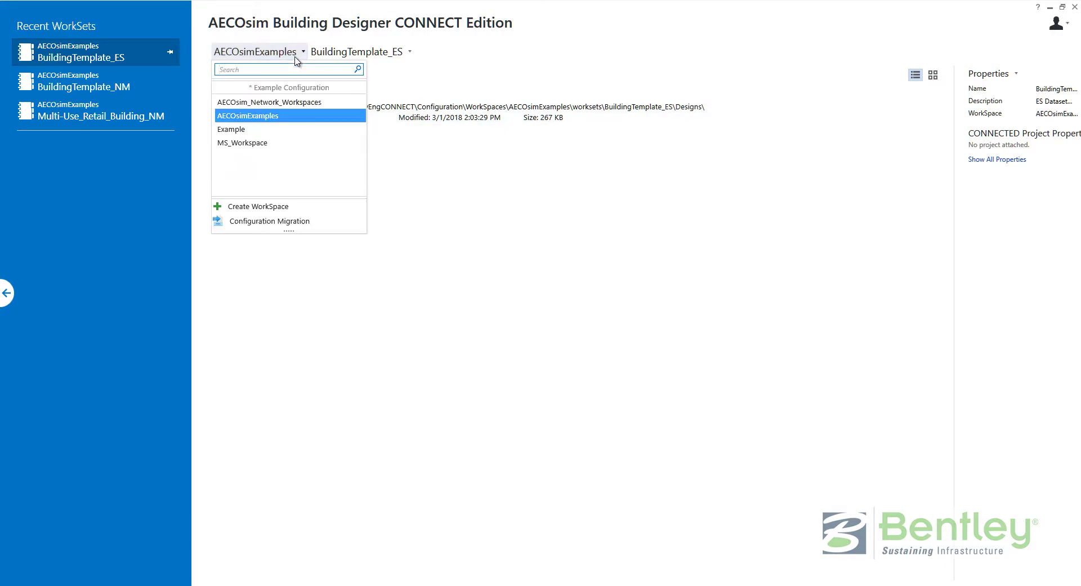
{"action": "left_click", "coordinate": [271, 104]}
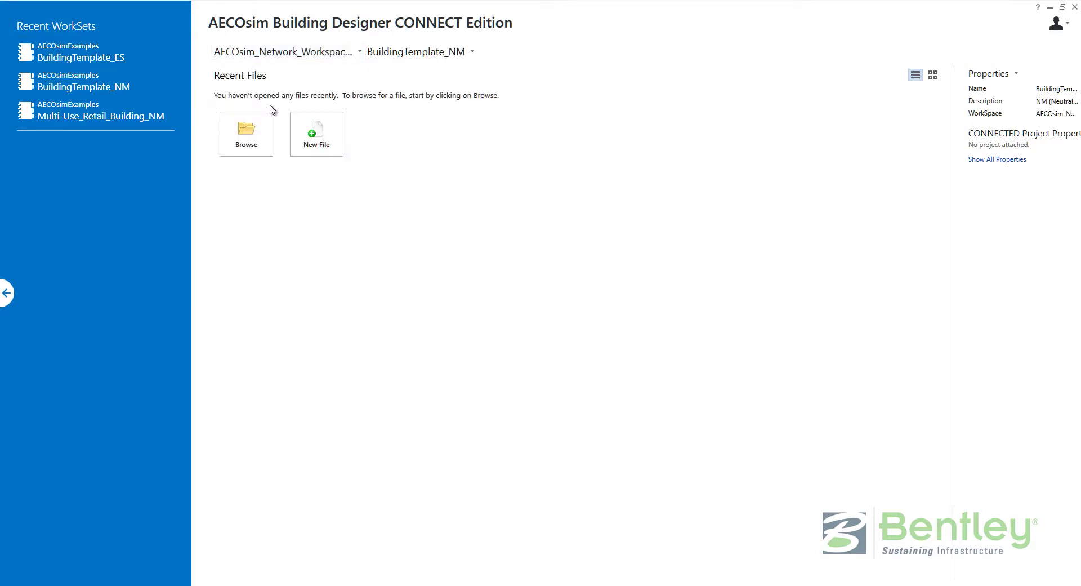
{"action": "left_click", "coordinate": [418, 52]}
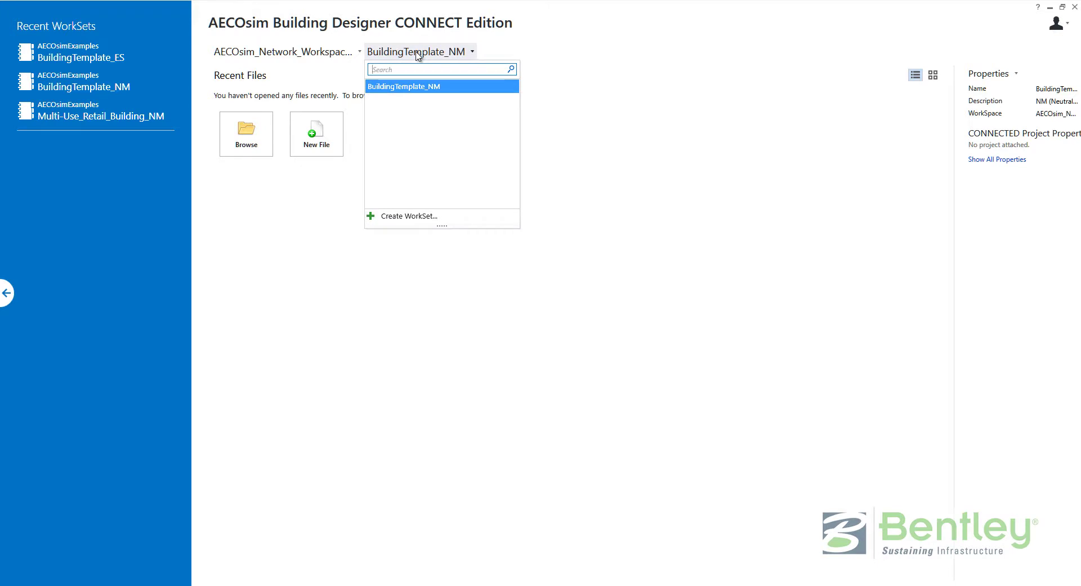
{"action": "left_click", "coordinate": [405, 86]}
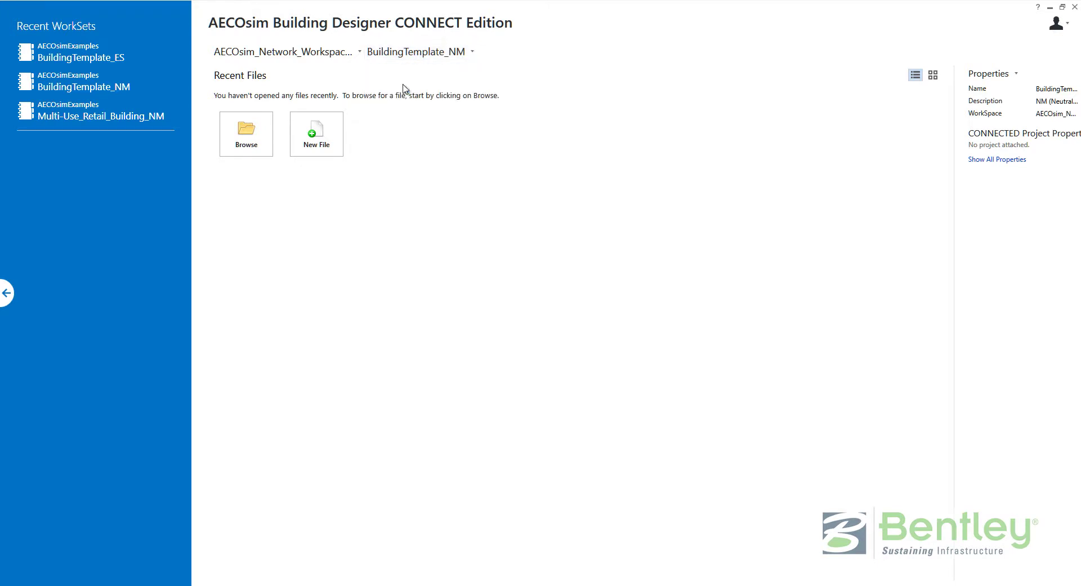
- Browse for a file to check the full path of the WorkSet's Designs folder, without opening anything
{"action": "left_click", "coordinate": [247, 134]}
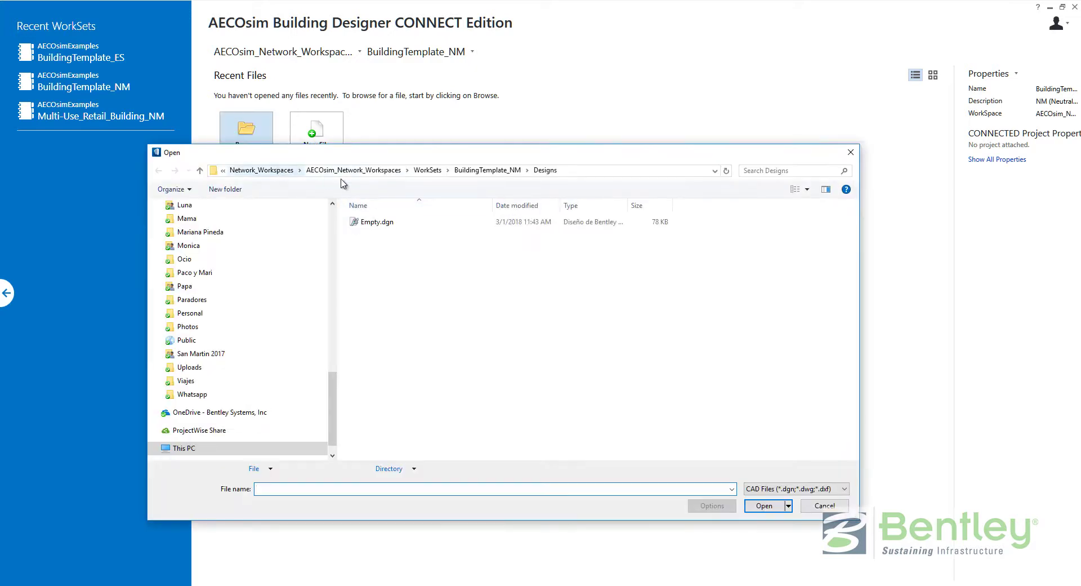
{"action": "left_click", "coordinate": [569, 170]}
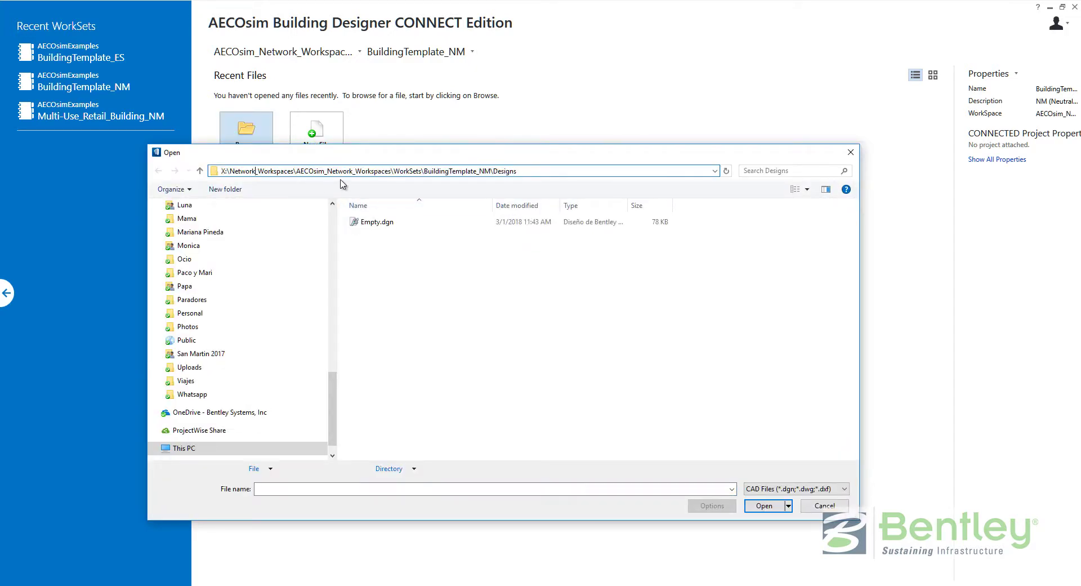
{"action": "left_click", "coordinate": [438, 310]}
{"action": "left_click", "coordinate": [817, 506]}
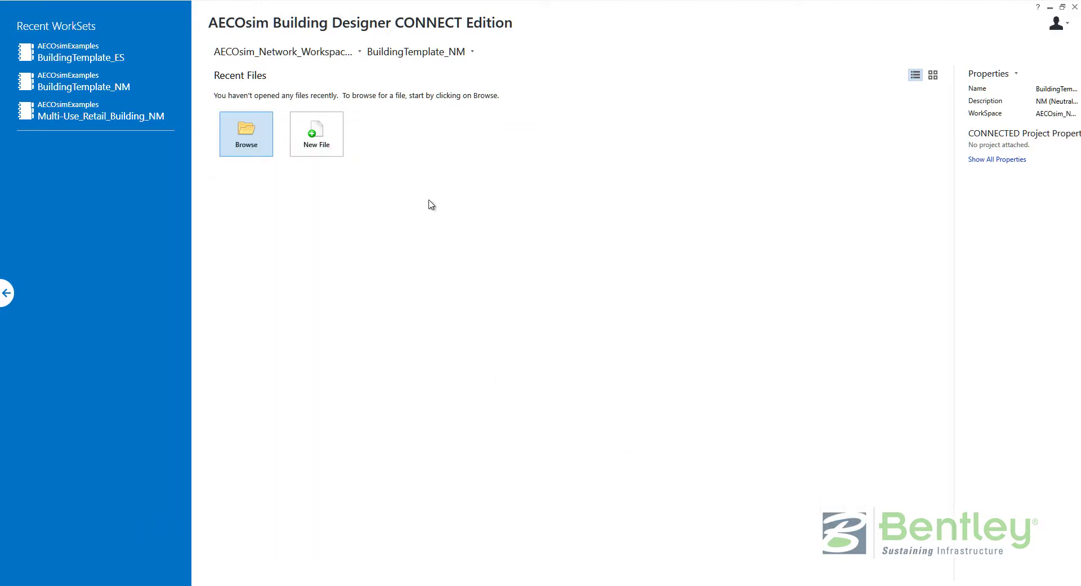
- Create a WorkSet named Project_001 with the description Building Project 001 from the BuildingTemplate_NM template, checking its root folder path before confirming
{"action": "left_click", "coordinate": [401, 56]}
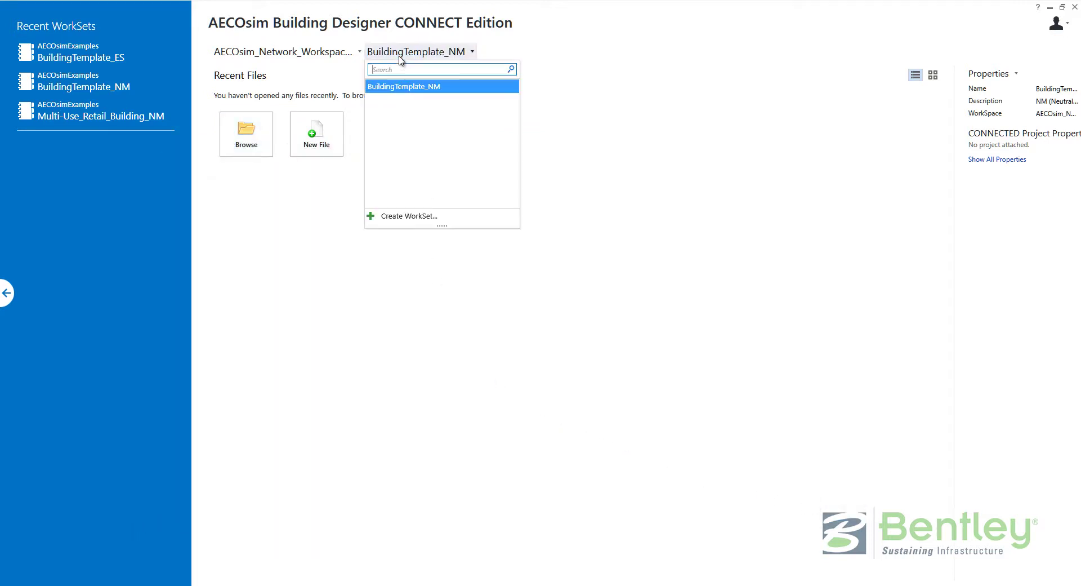
{"action": "left_click", "coordinate": [400, 216]}
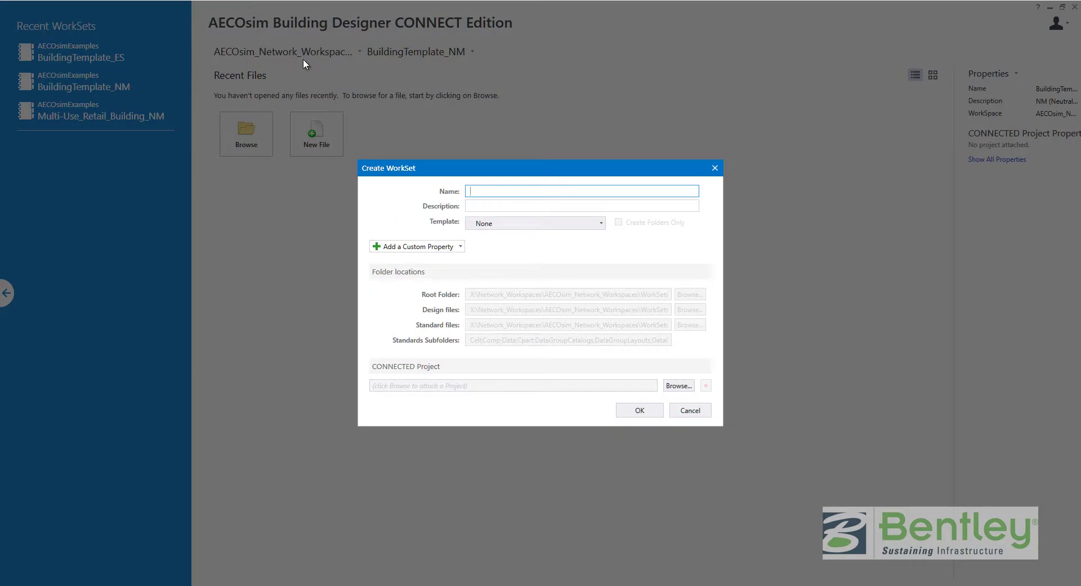
{"action": "left_click", "coordinate": [502, 224]}
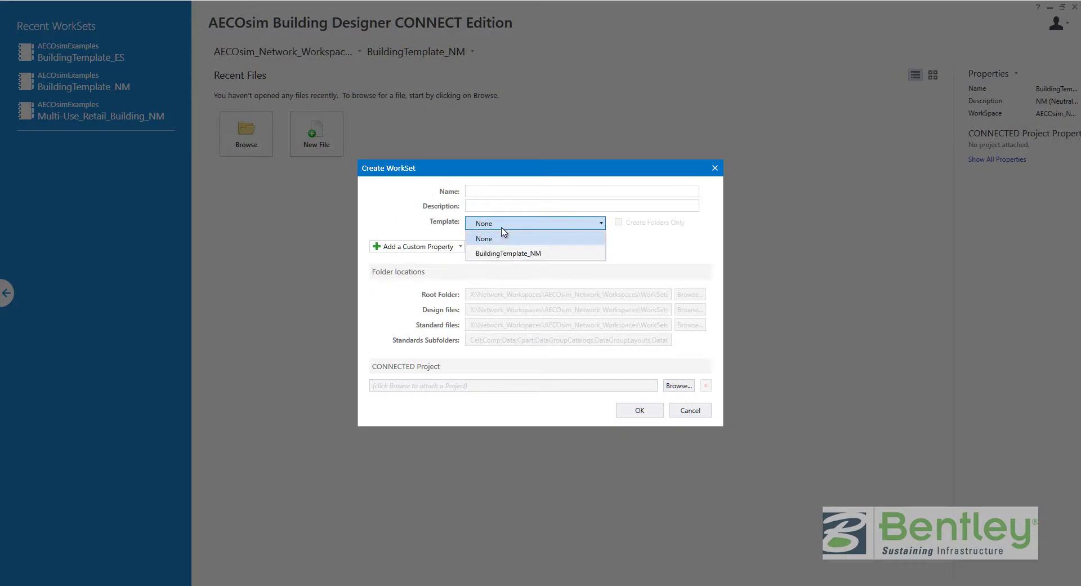
{"action": "left_click", "coordinate": [505, 254]}
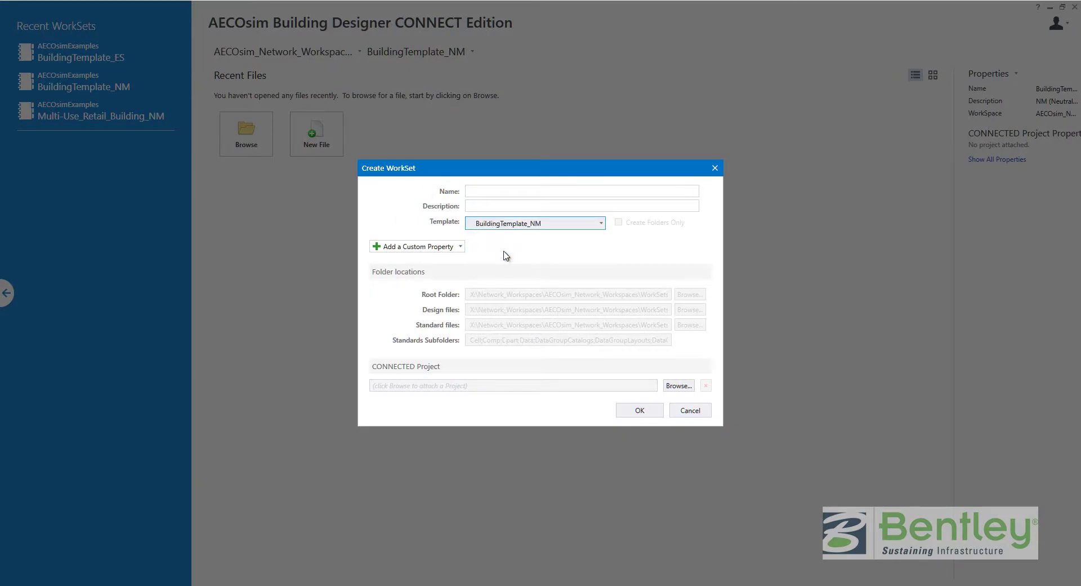
{"action": "left_click", "coordinate": [485, 195]}
{"action": "type", "text": "Project_001"}
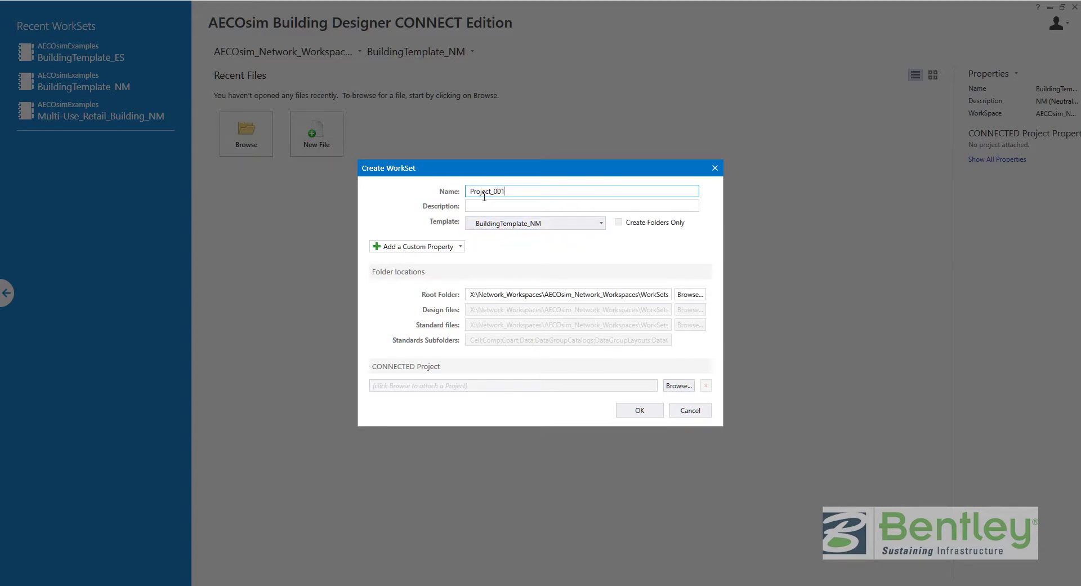
{"action": "key", "text": "Tab"}
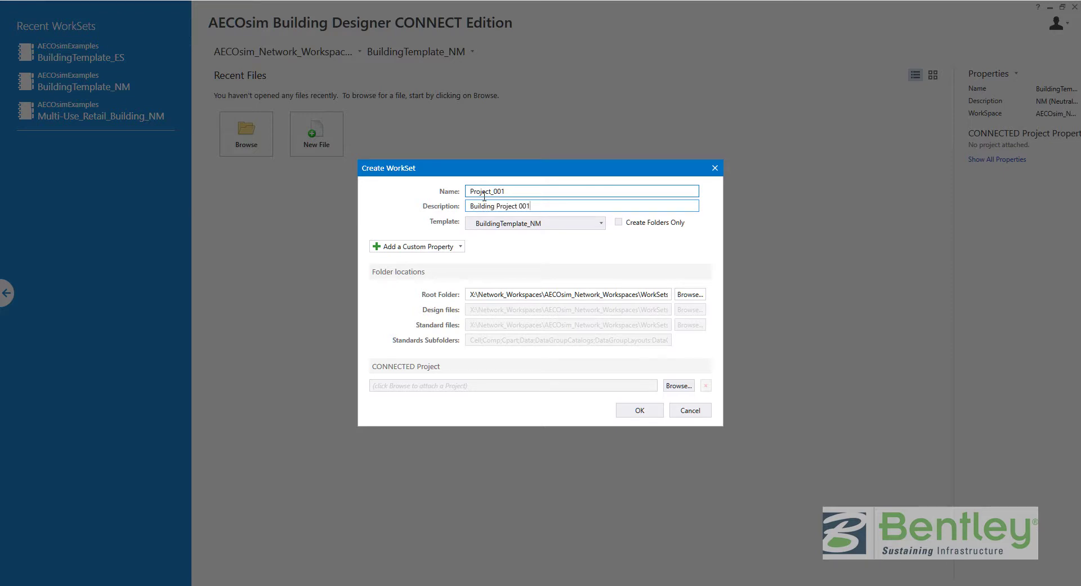
{"action": "left_click", "coordinate": [481, 294]}
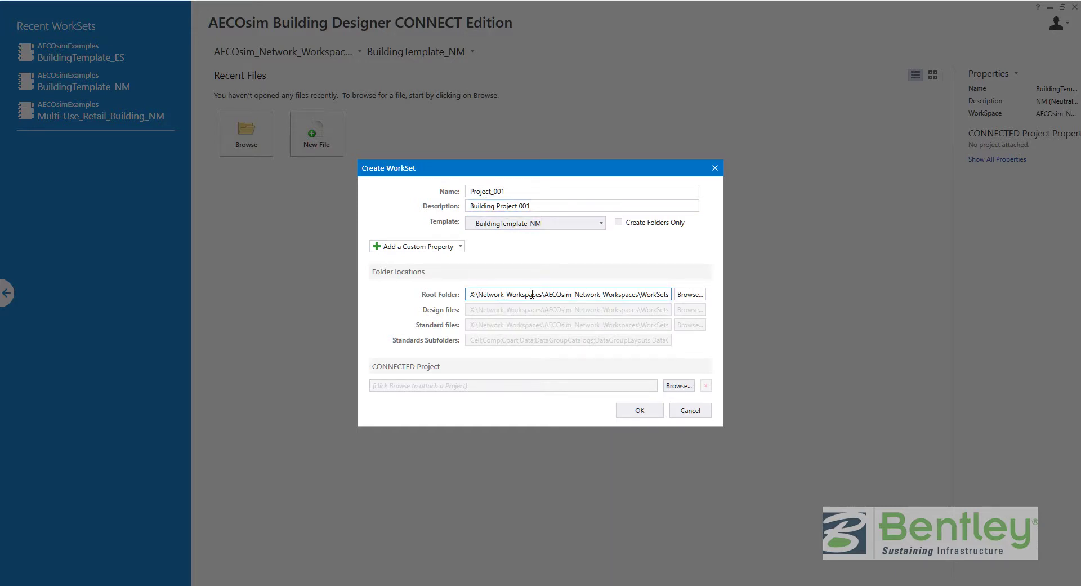
{"action": "left_click", "coordinate": [572, 294]}
{"action": "key", "text": "End"}
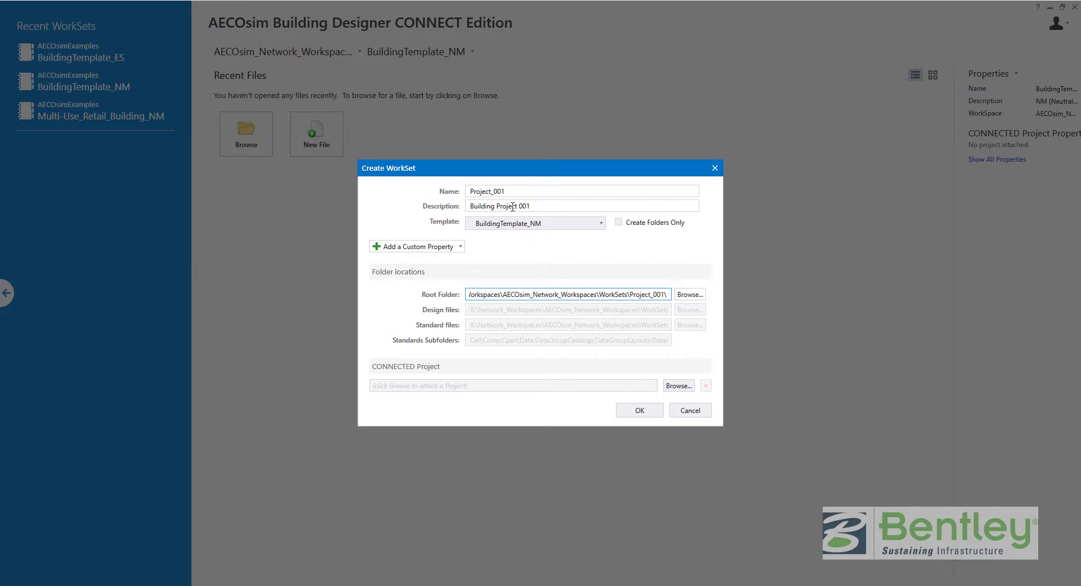
{"action": "left_click", "coordinate": [629, 414]}
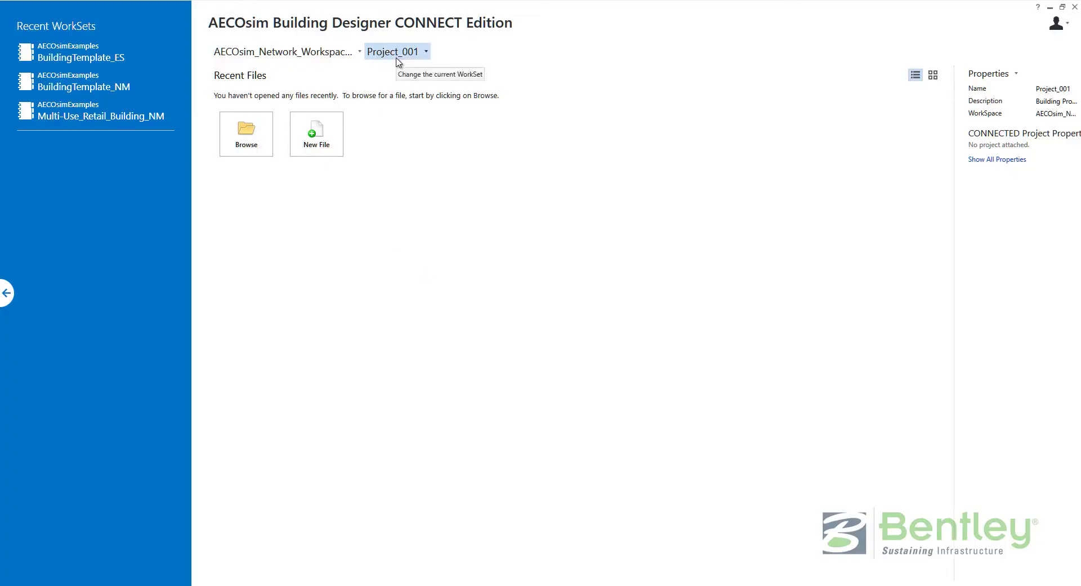
- Create a new design file named 01 - Design in the Designs folder of the Project_001 WorkSet
{"action": "left_click", "coordinate": [324, 148]}
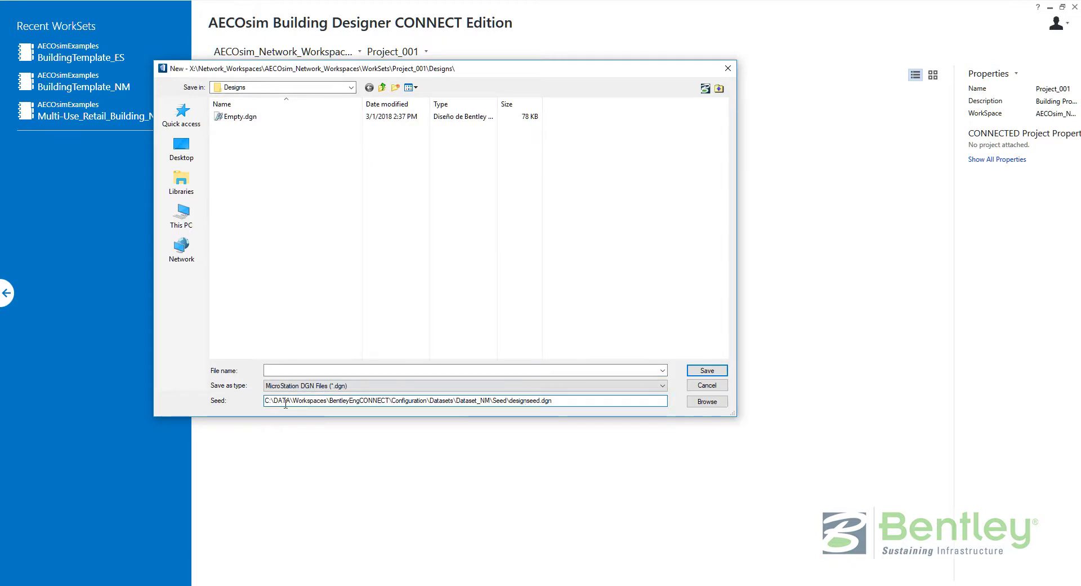
{"action": "left_click", "coordinate": [336, 370]}
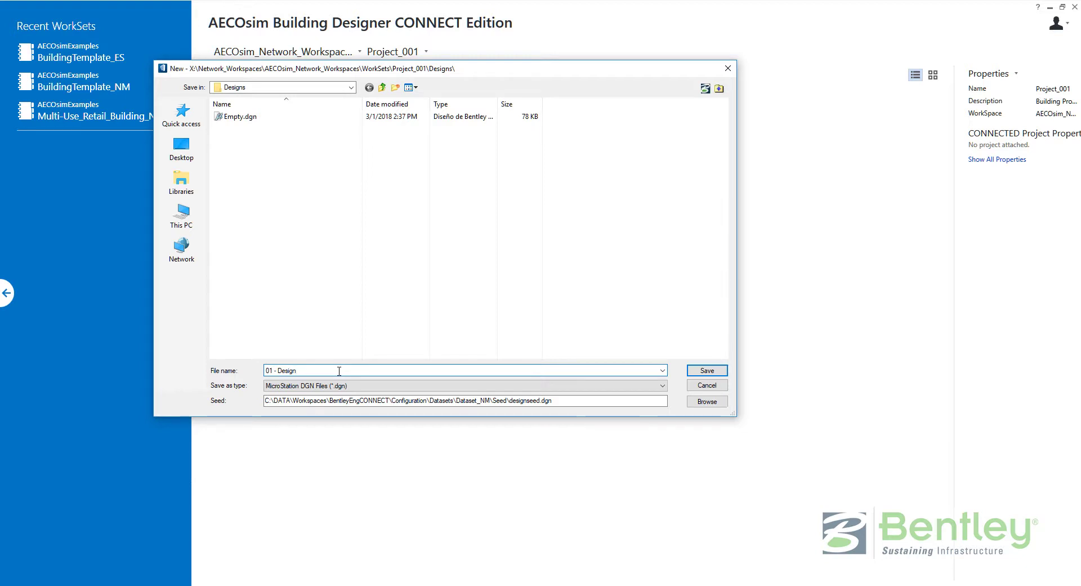
{"action": "key", "text": "Return"}
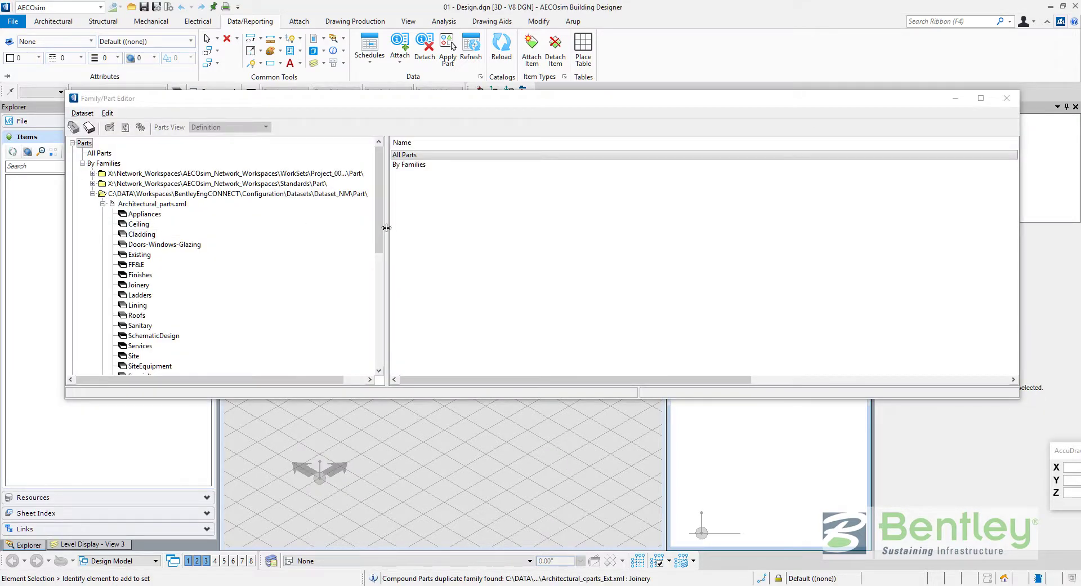
- Check the WorkSet, WorkSpace and dataset part folder paths in the Family/Part Editor, collapsing the Dataset_NM folder, and close the editor
{"action": "left_click_drag", "start_coordinate": [385, 232], "coordinate": [449, 227]}
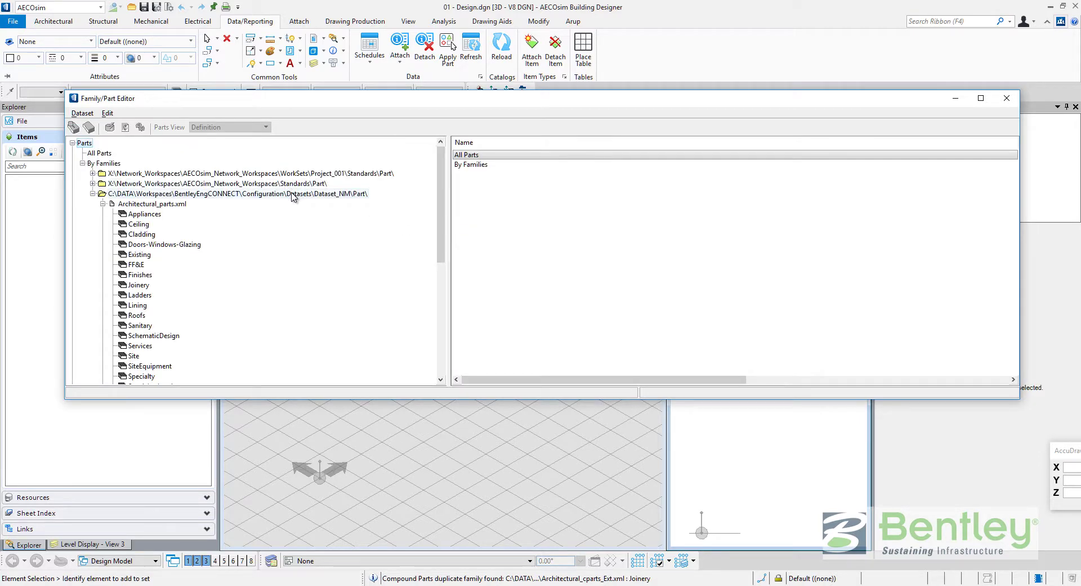
{"action": "left_click", "coordinate": [93, 193]}
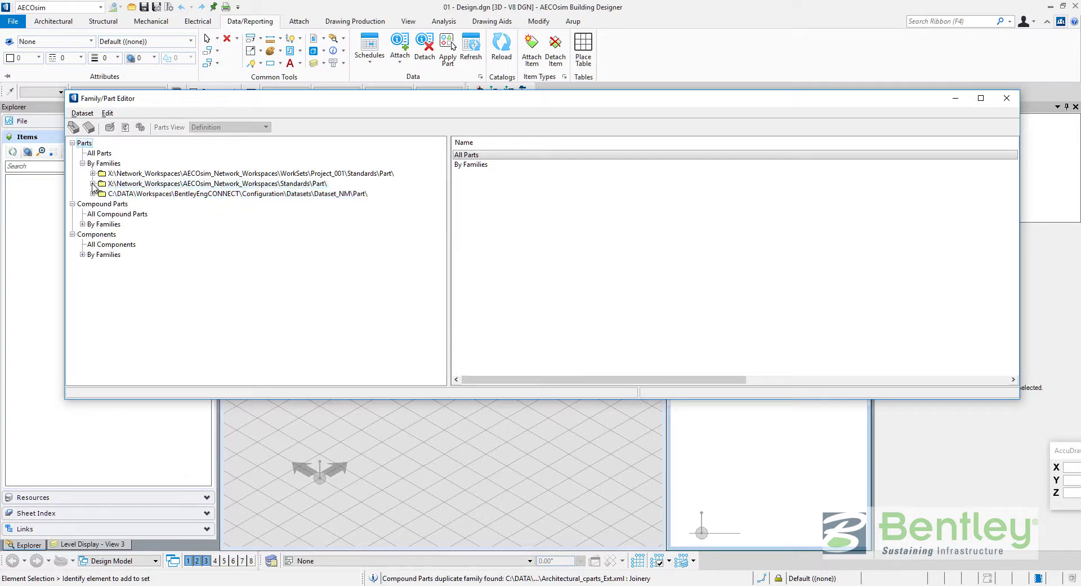
{"action": "left_click", "coordinate": [267, 184]}
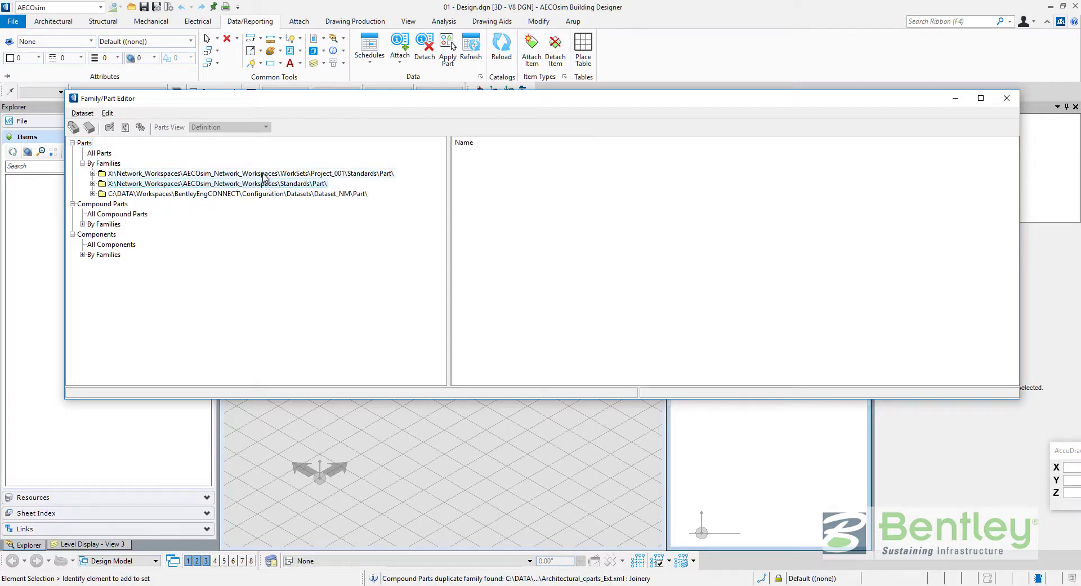
{"action": "left_click", "coordinate": [263, 174]}
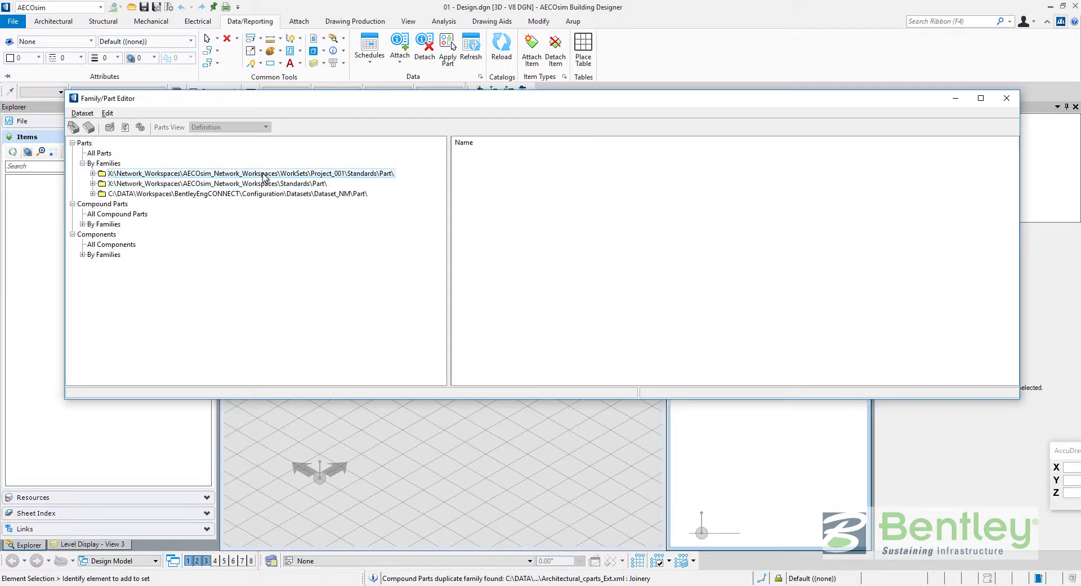
{"action": "left_click", "coordinate": [1007, 98]}
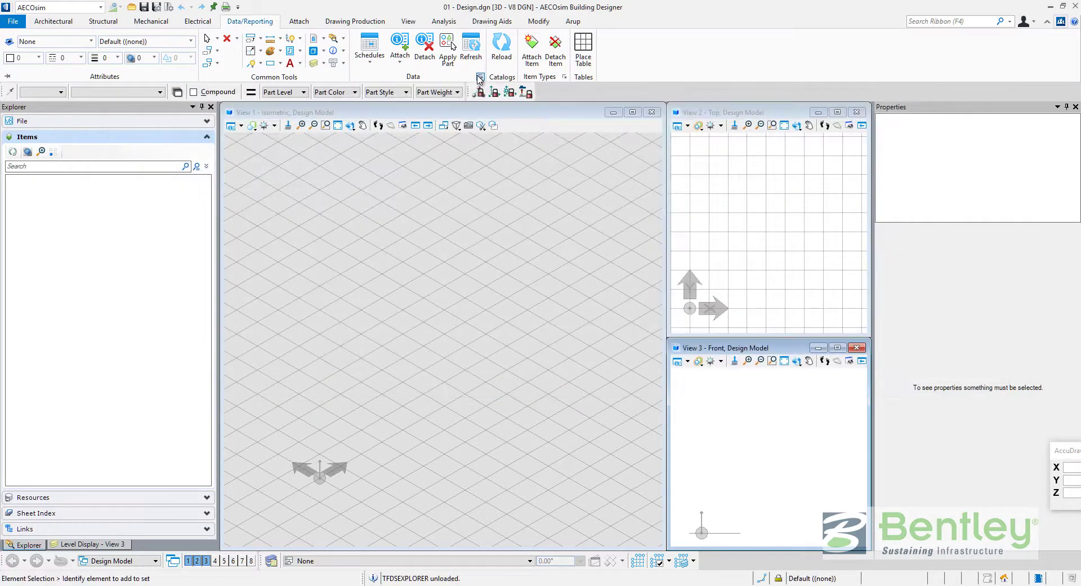
- Start a new catalog type in the Catalog Editor with Workspace as destination and check where a new DataGroup file would be stored, without saving
{"action": "left_click", "coordinate": [480, 77]}
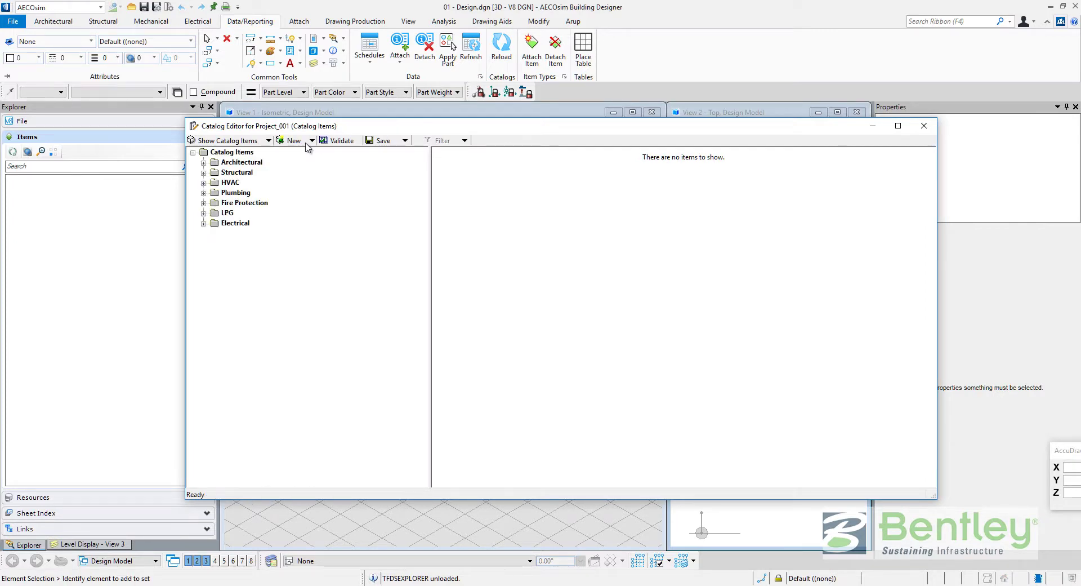
{"action": "left_click", "coordinate": [309, 142]}
{"action": "left_click", "coordinate": [314, 165]}
{"action": "left_click", "coordinate": [499, 195]}
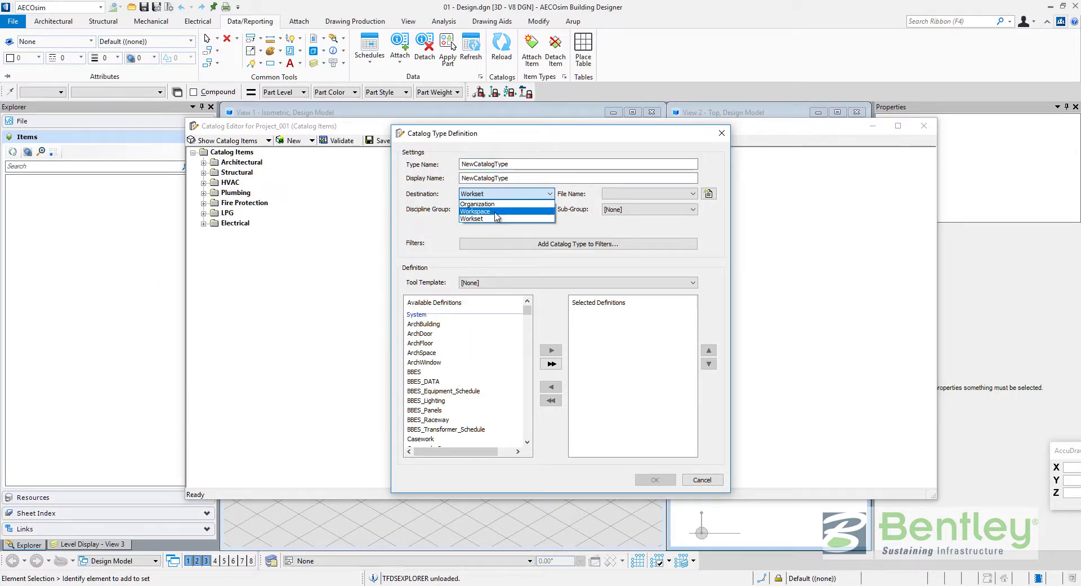
{"action": "left_click", "coordinate": [495, 212]}
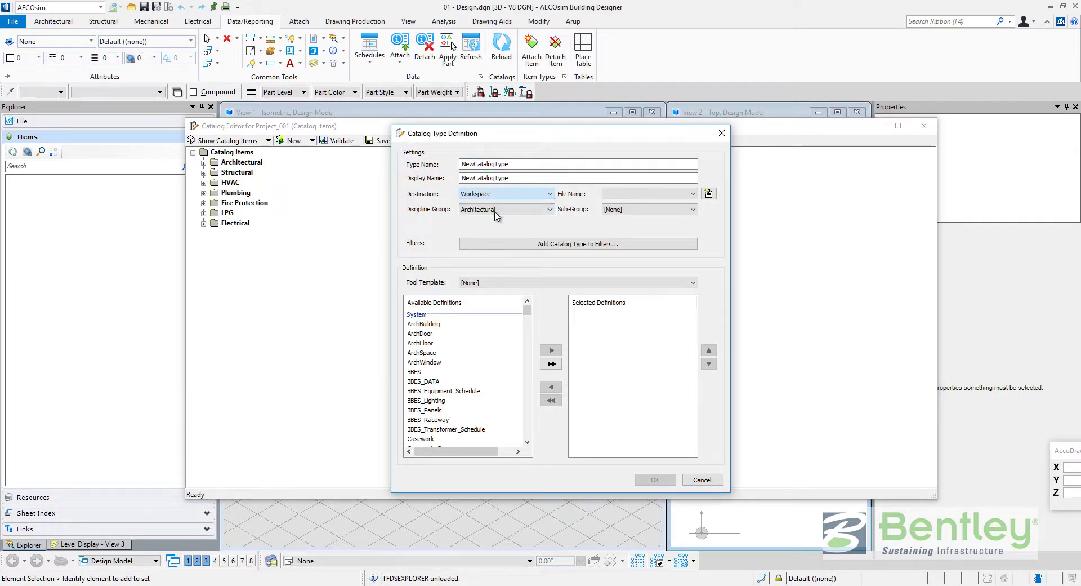
{"action": "left_click", "coordinate": [708, 194]}
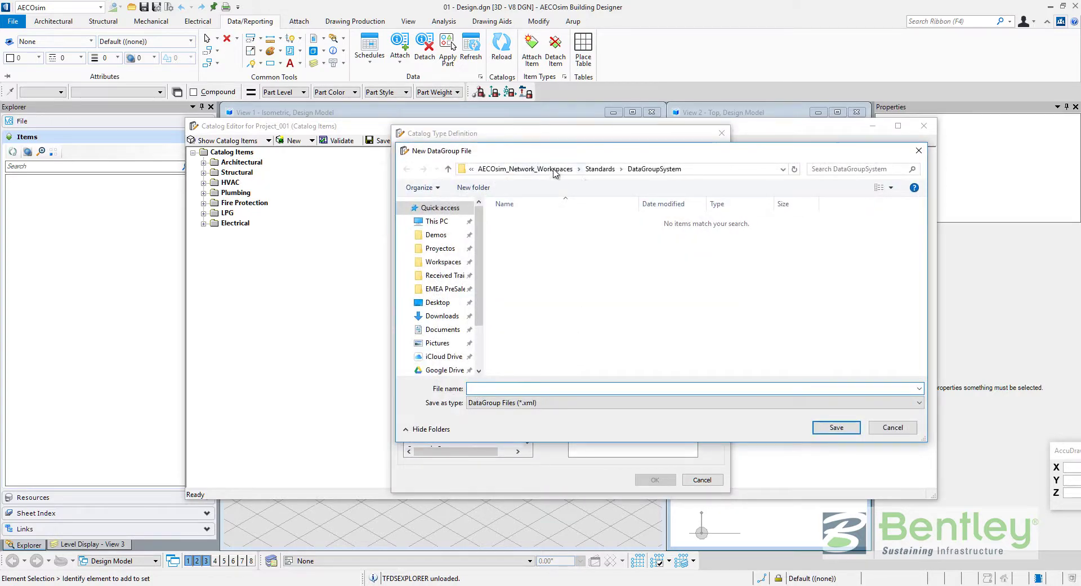
{"action": "left_click", "coordinate": [701, 171]}
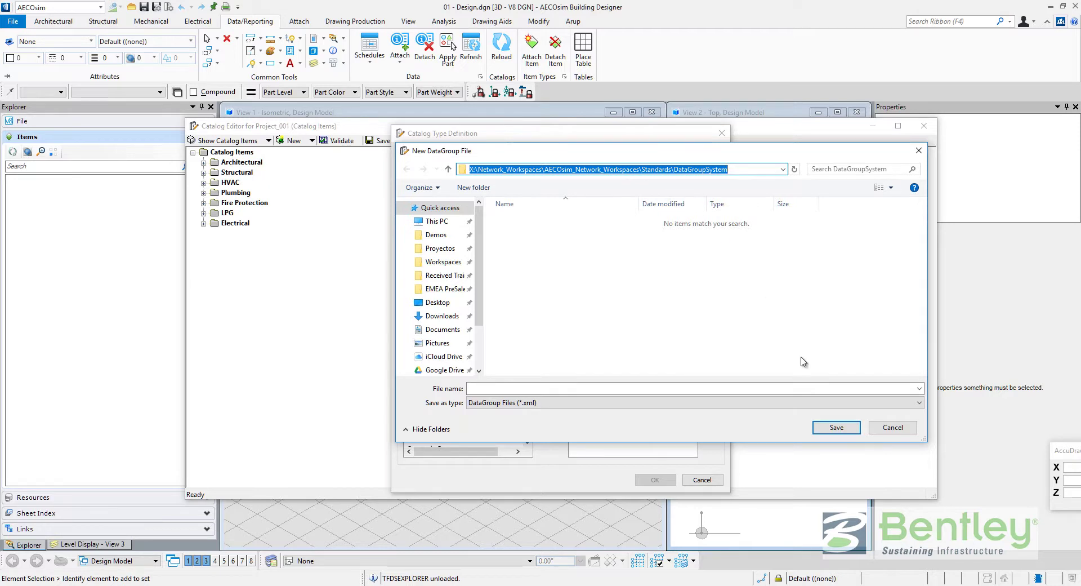
{"action": "left_click", "coordinate": [885, 430]}
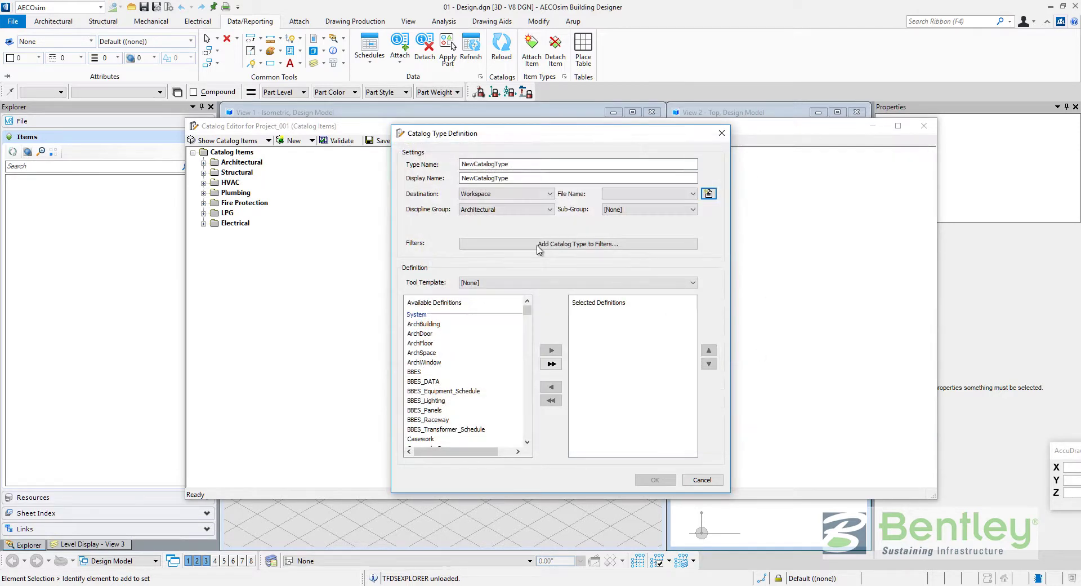
- Check the storage path of a new DataGroup file with Workset as destination, discard the catalog type and close the Catalog Editor
{"action": "left_click", "coordinate": [507, 193]}
{"action": "left_click", "coordinate": [504, 219]}
{"action": "left_click", "coordinate": [709, 193]}
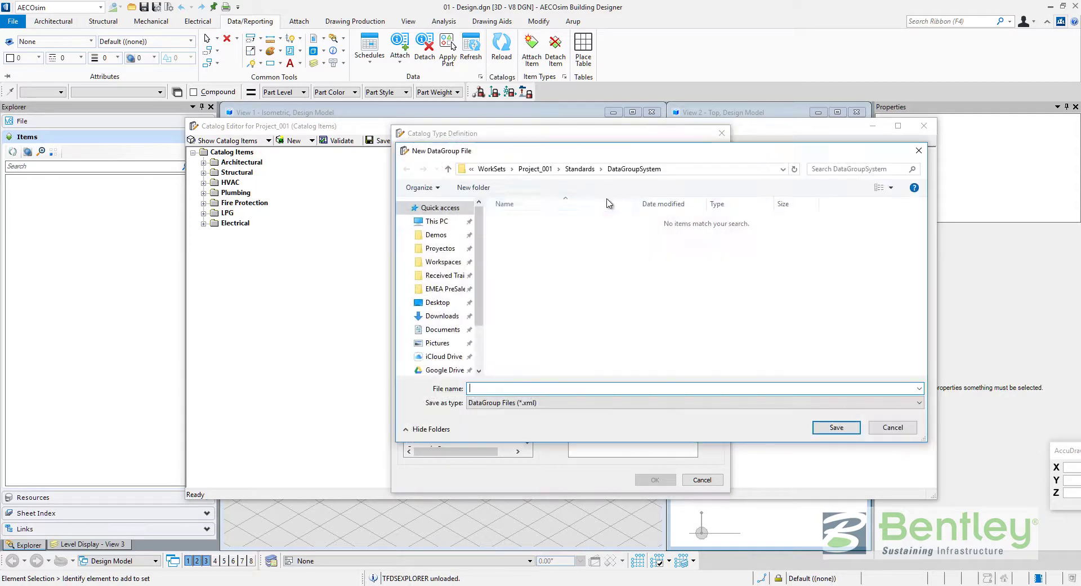
{"action": "left_click", "coordinate": [682, 169]}
{"action": "left_click", "coordinate": [487, 169]}
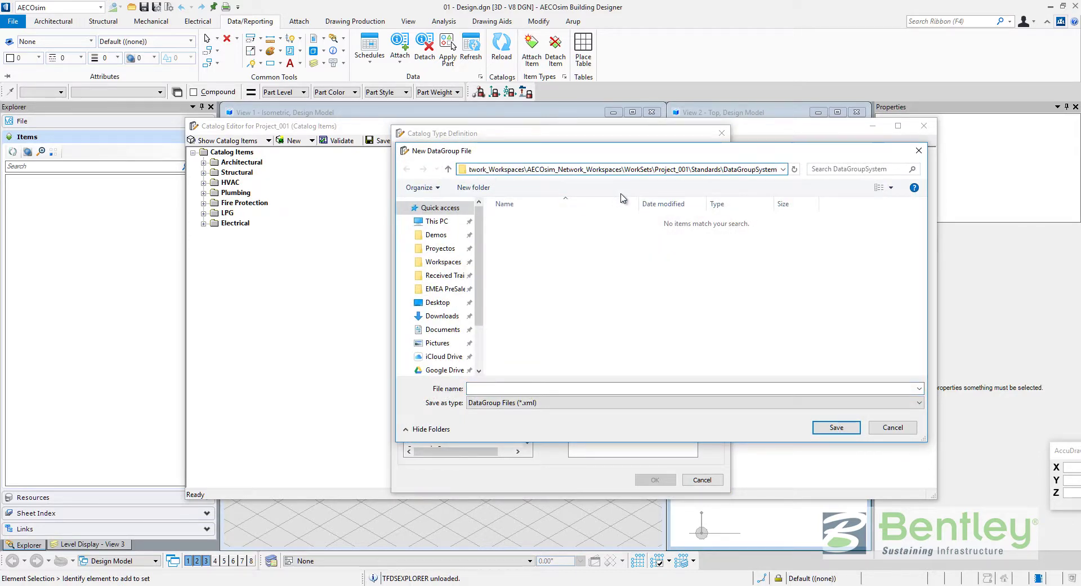
{"action": "key", "text": "Home"}
{"action": "key", "text": "End"}
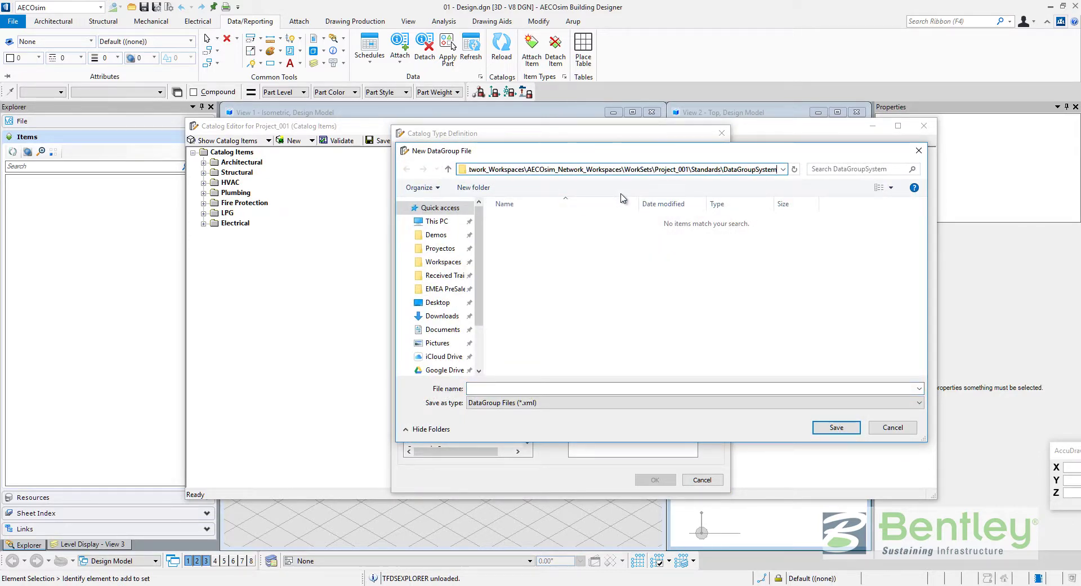
{"action": "left_click", "coordinate": [893, 427]}
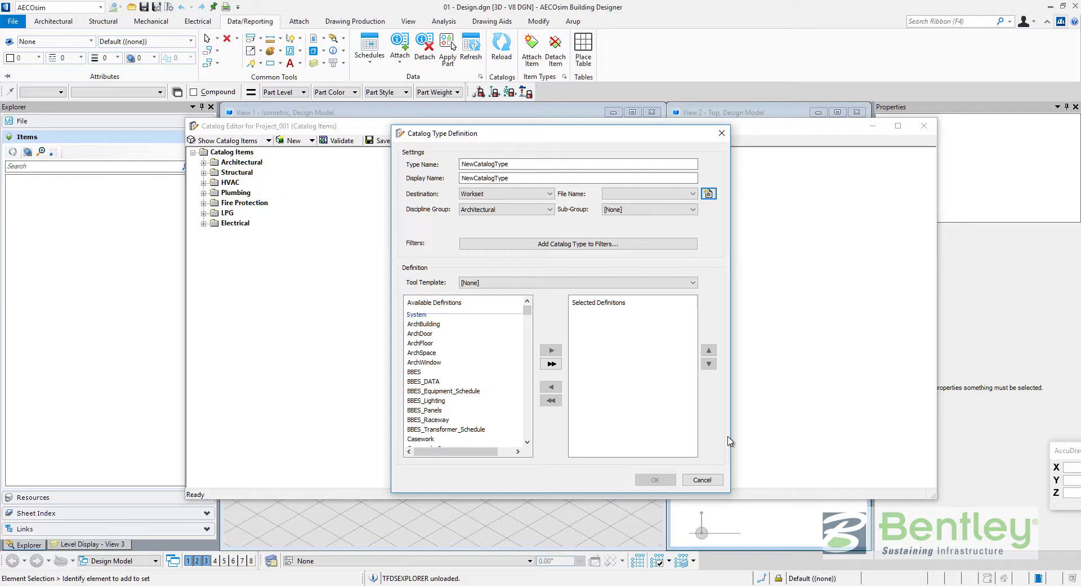
{"action": "left_click", "coordinate": [703, 480]}
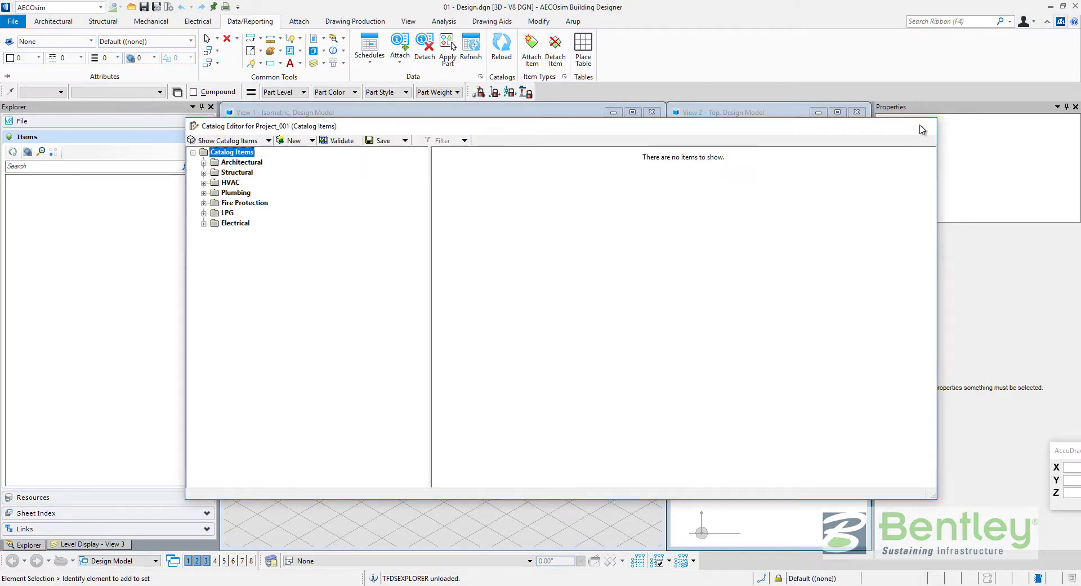
{"action": "left_click", "coordinate": [924, 128]}
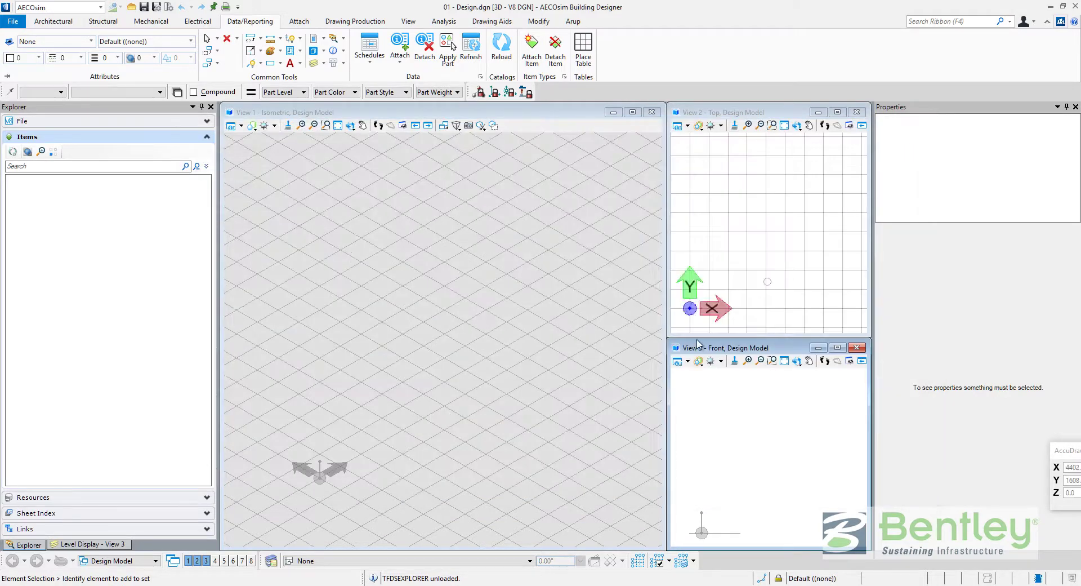
- Close the 01 - Design file and switch to the Notepad list of steps for configuring network workspaces
{"action": "left_click", "coordinate": [20, 22]}
{"action": "left_click", "coordinate": [32, 185]}
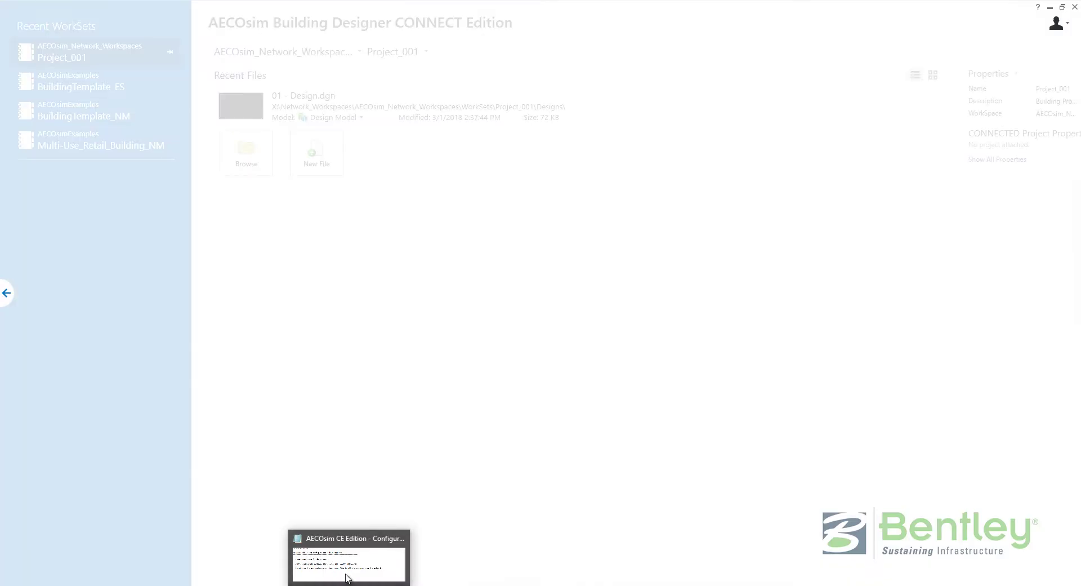
{"action": "left_click", "coordinate": [350, 569]}
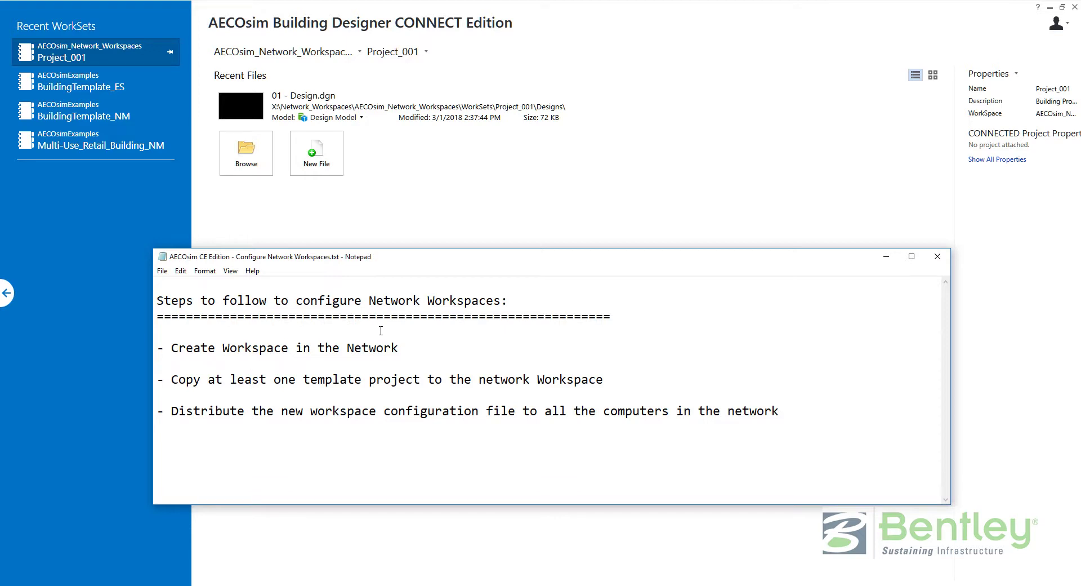
- Switch to the AECOsimExamples WorkSpace in AECOsim Building Designer and open the folder containing Design_and_Sheets.dgn in File Explorer
{"action": "left_click", "coordinate": [278, 53]}
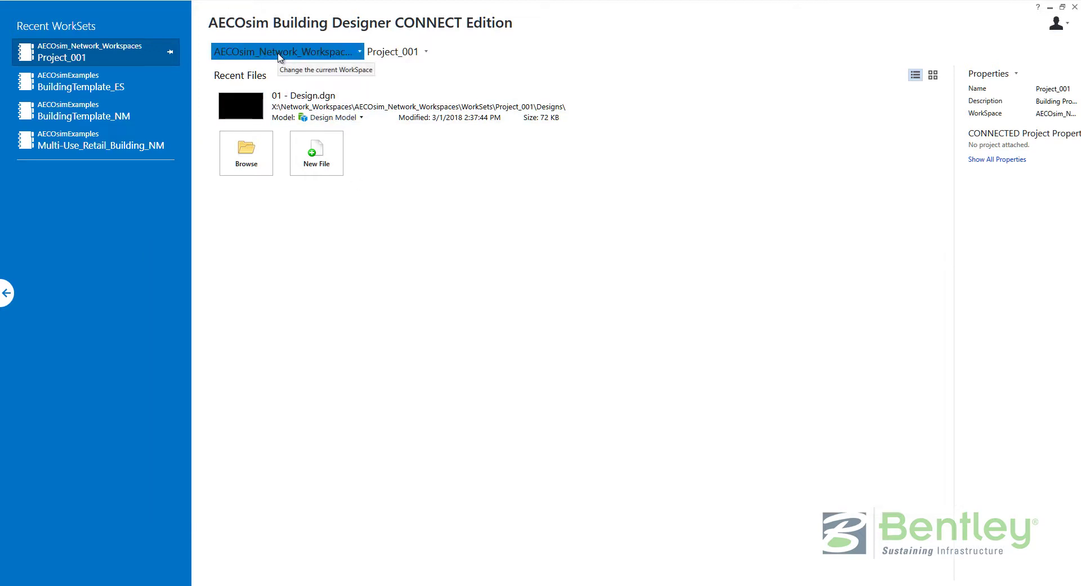
{"action": "left_click", "coordinate": [262, 117]}
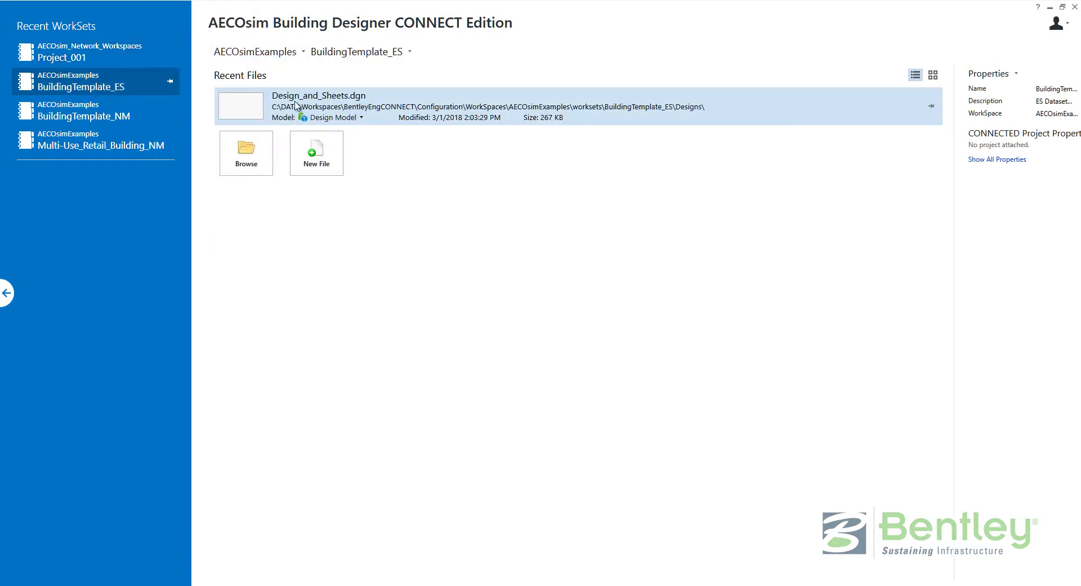
{"action": "right_click", "coordinate": [328, 113]}
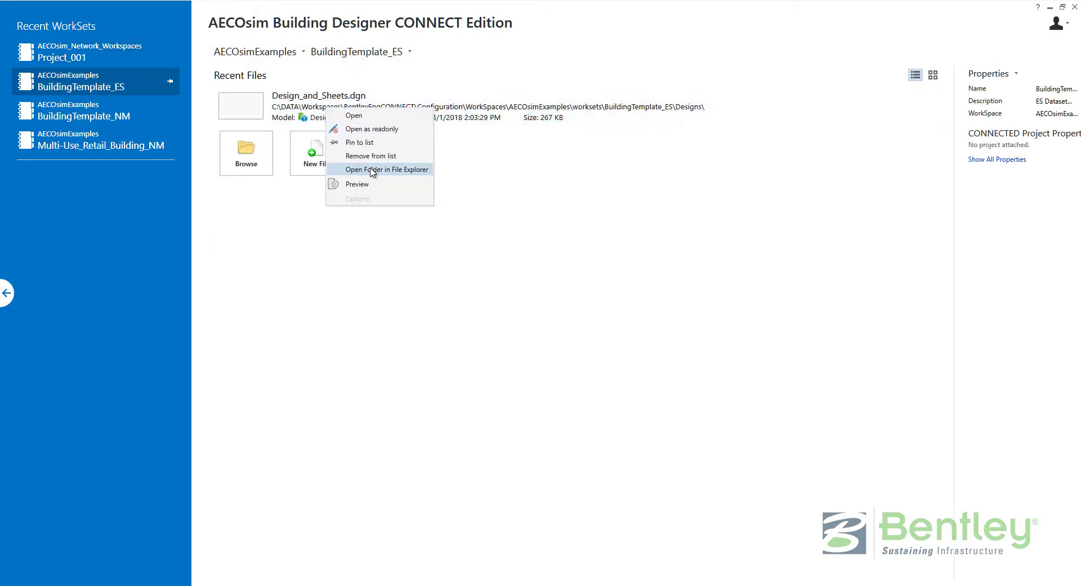
{"action": "left_click", "coordinate": [401, 170]}
{"action": "left_click_drag", "start_coordinate": [614, 239], "coordinate": [389, 147]}
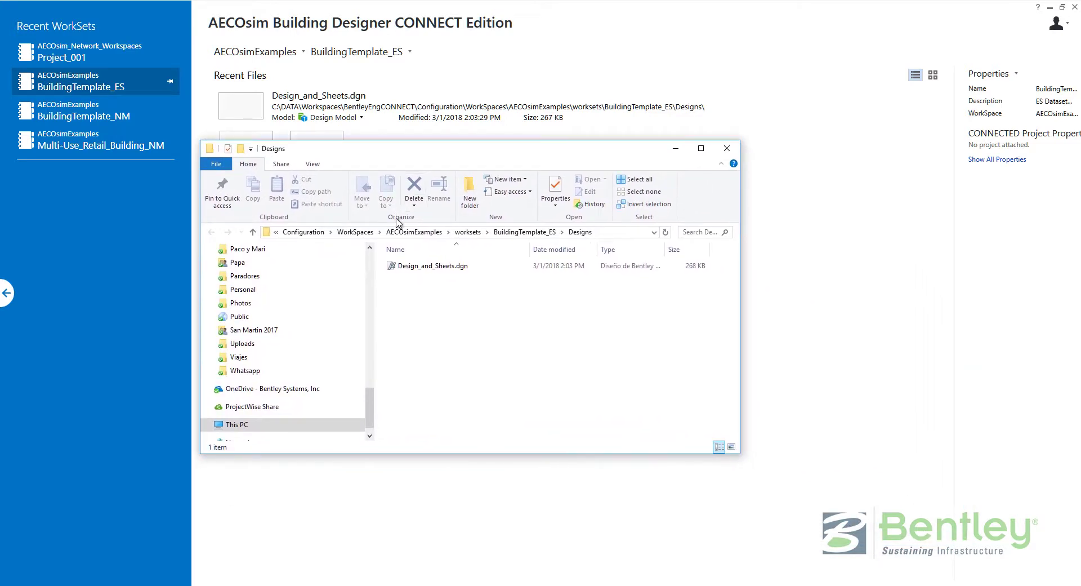
- Go up to the Configuration\WorkSpaces folder and locate AECOsim_Network_Workspaces.cfg among the WorkSpace configuration files
{"action": "left_click", "coordinate": [349, 232]}
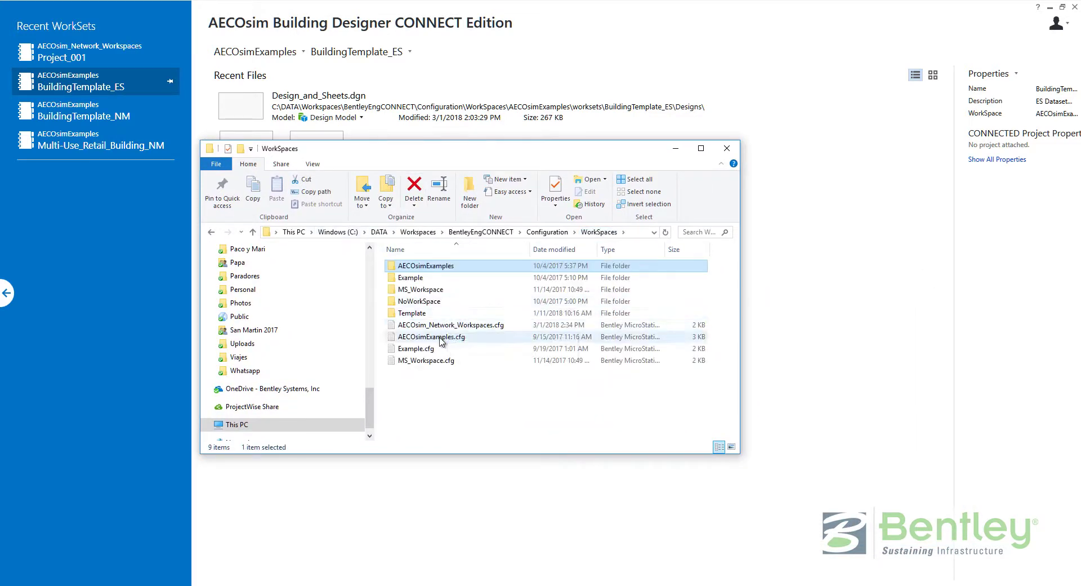
{"action": "left_click", "coordinate": [442, 339]}
{"action": "left_click", "coordinate": [459, 268]}
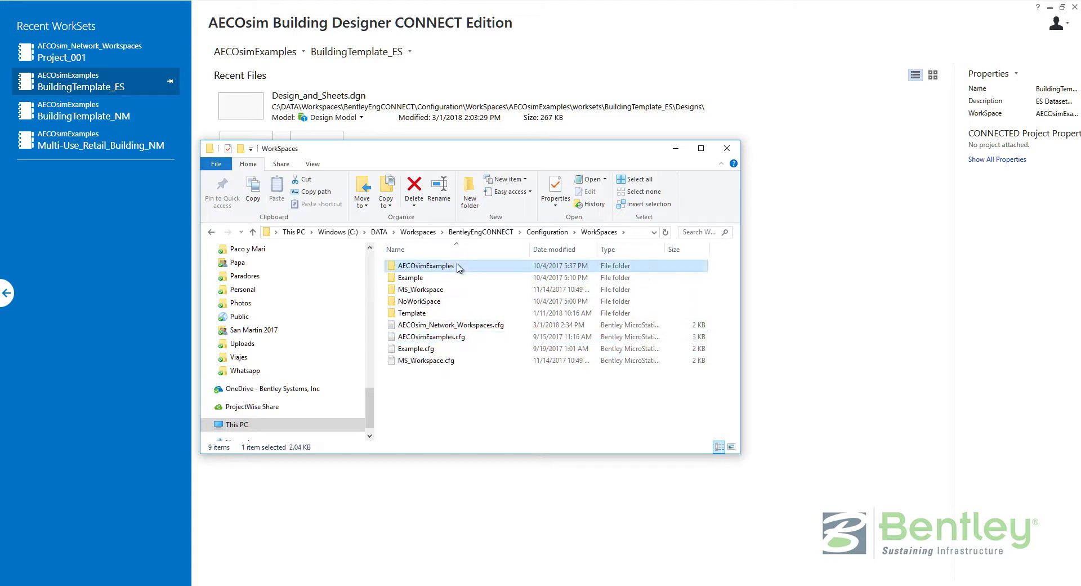
{"action": "left_click", "coordinate": [461, 326]}
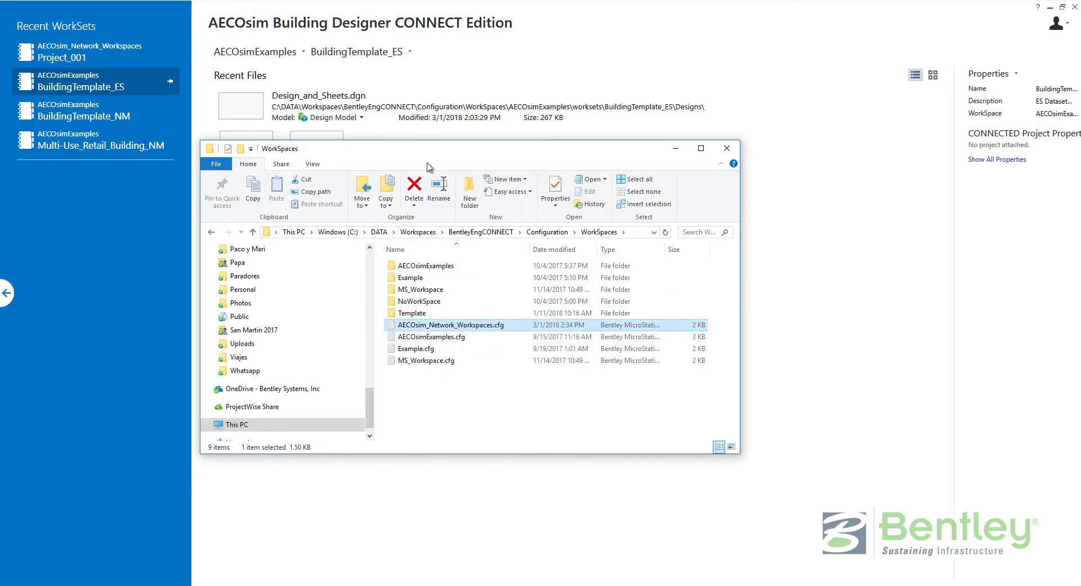
{"action": "left_click_drag", "start_coordinate": [415, 142], "coordinate": [349, 71]}
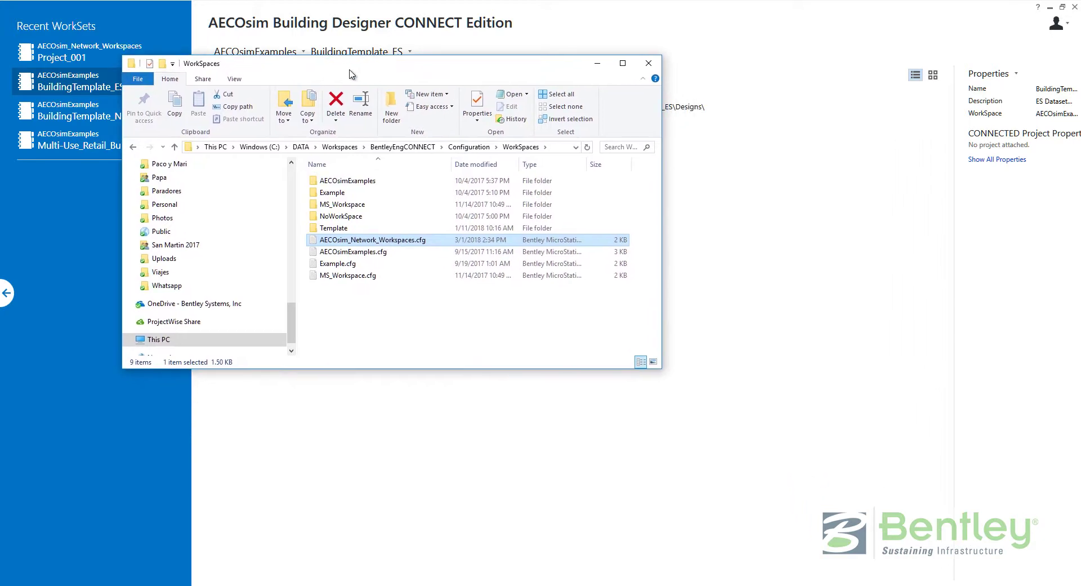
- Open AECOsim_Network_Workspaces.cfg in Notepad, check the network path assigned to _USTN_WORKSPACEROOT, and close the file without changes
{"action": "double_click", "coordinate": [371, 240]}
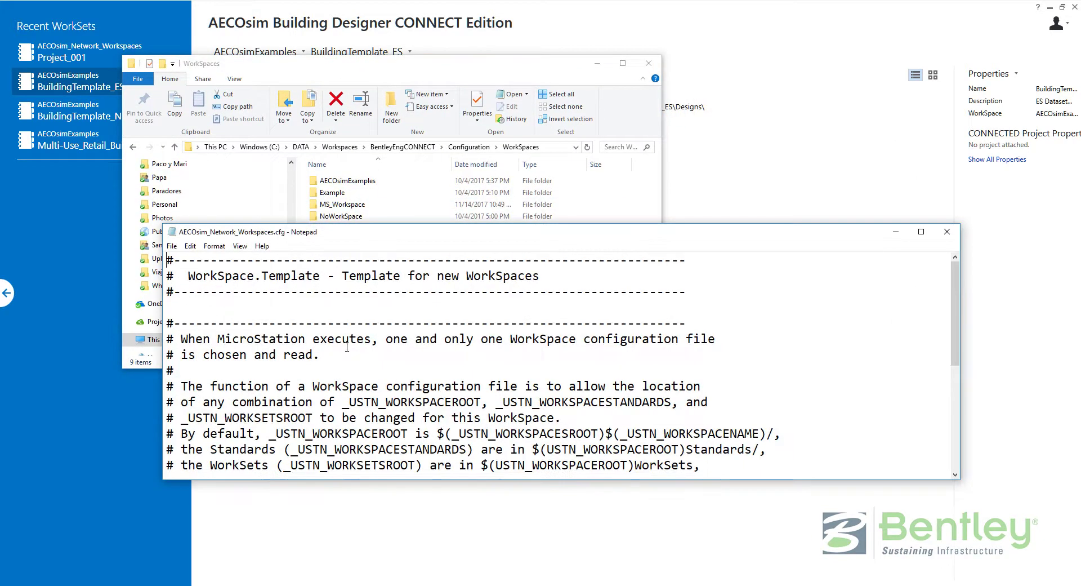
{"action": "scroll", "coordinate": [297, 387], "scroll_direction": "down", "scroll_amount": 4}
{"action": "left_click_drag", "start_coordinate": [327, 323], "coordinate": [480, 319]}
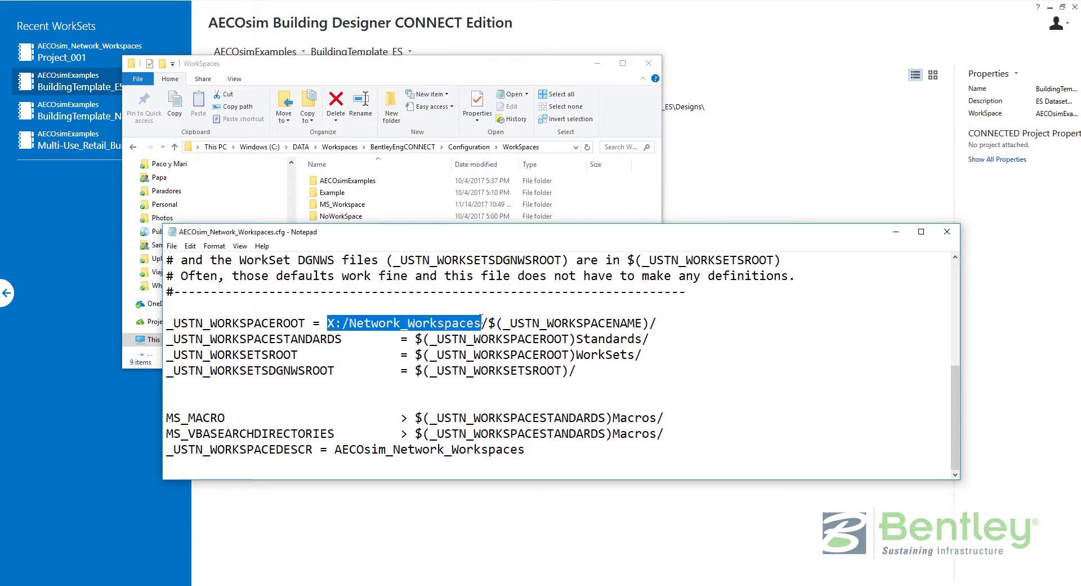
{"action": "left_click", "coordinate": [947, 232]}
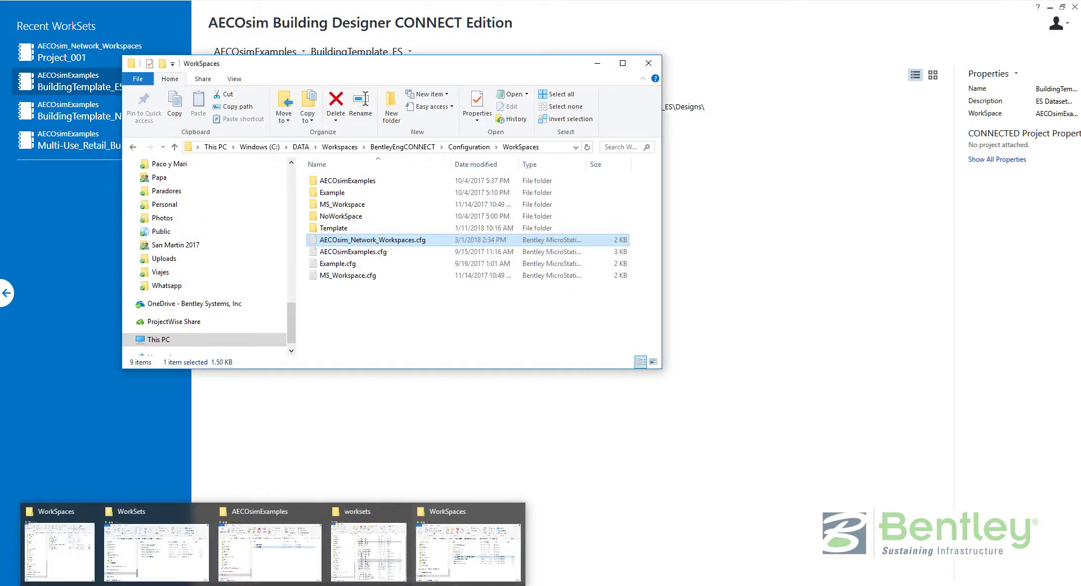
- Close the AECOsimExamples folder window and show the Network_Workspaces folder of the X: drive alongside the local WorkSpaces folder
{"action": "left_click", "coordinate": [295, 555]}
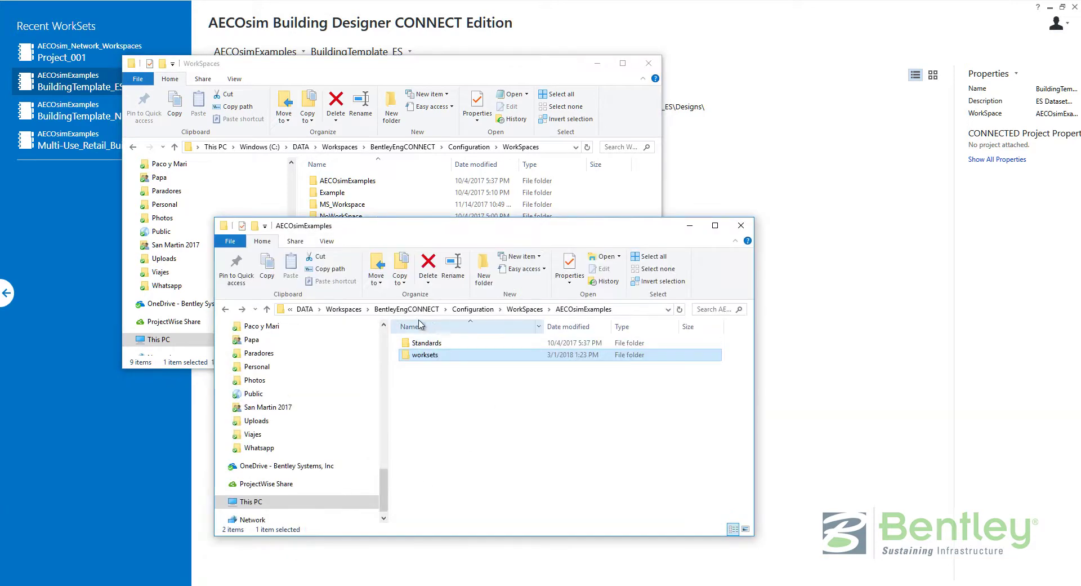
{"action": "left_click", "coordinate": [361, 309]}
{"action": "left_click", "coordinate": [741, 226]}
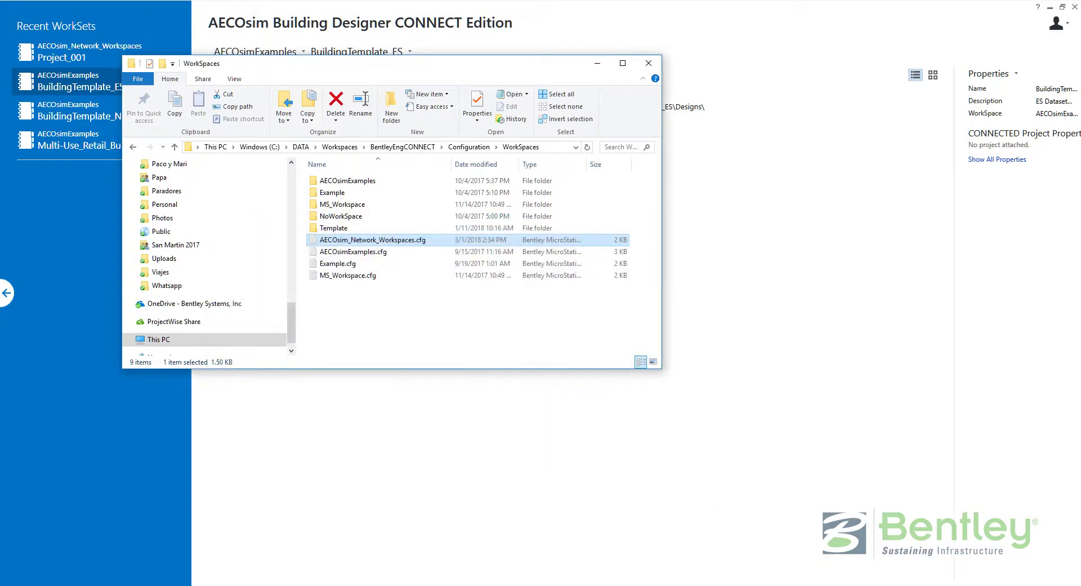
{"action": "left_click", "coordinate": [212, 566]}
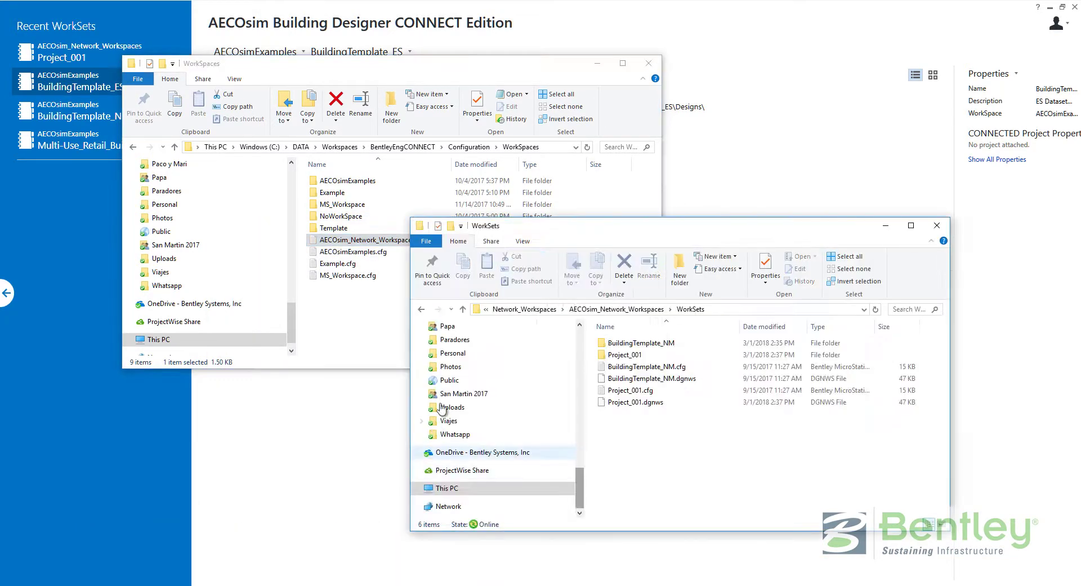
{"action": "left_click", "coordinate": [524, 309]}
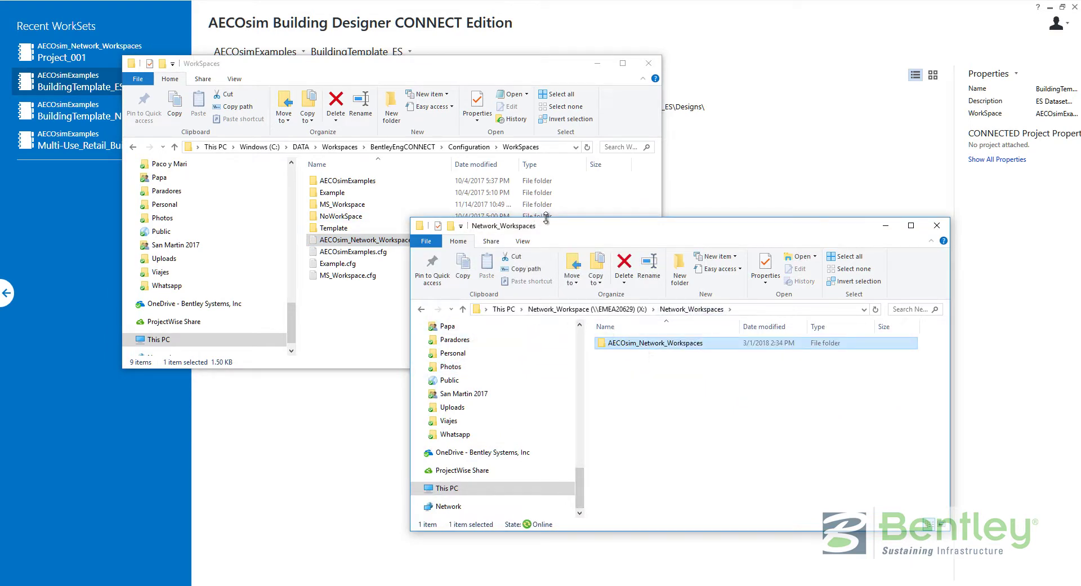
{"action": "left_click_drag", "start_coordinate": [545, 218], "coordinate": [514, 297]}
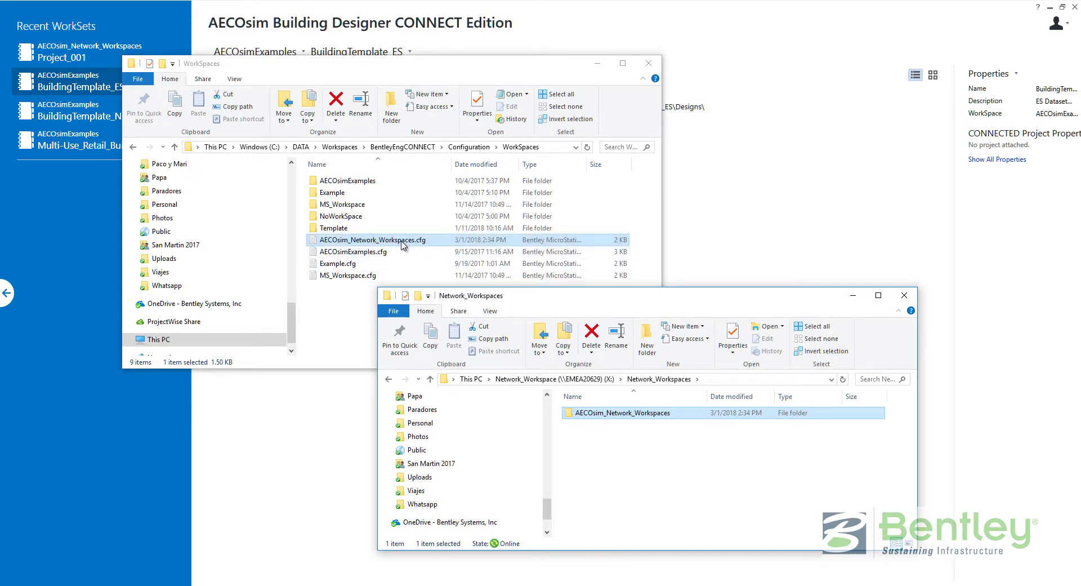
- Create a folder named "Files to distribute to network computers" in X:\Network_Workspaces and open it
{"action": "left_click", "coordinate": [666, 486]}
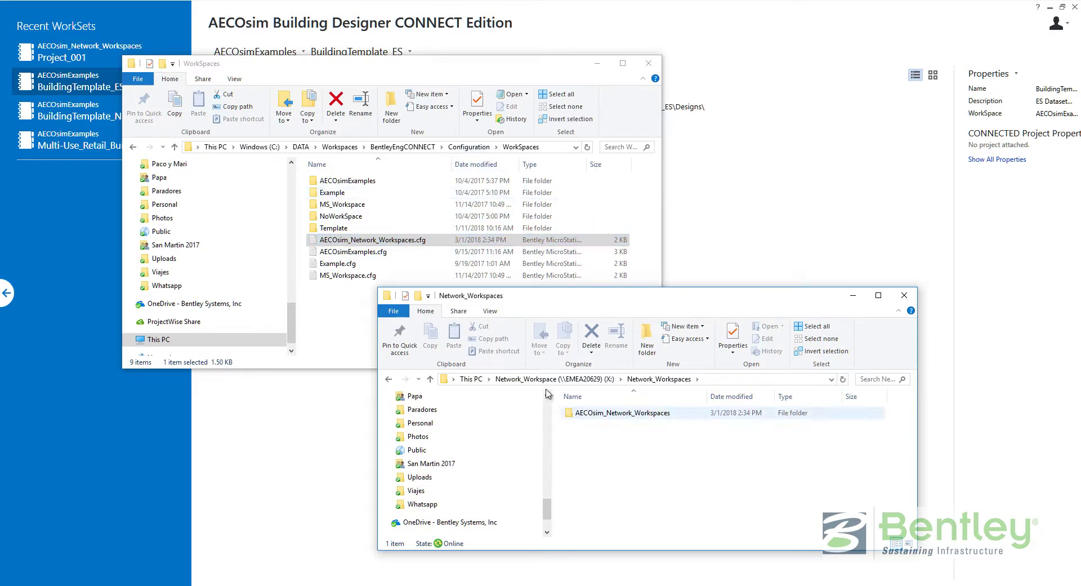
{"action": "left_click", "coordinate": [648, 349]}
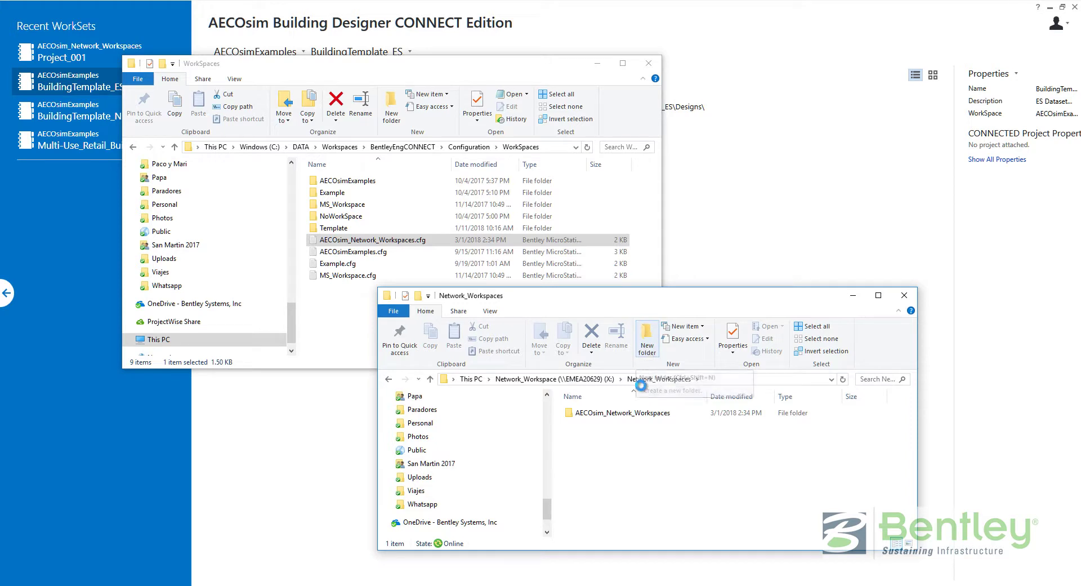
{"action": "type", "text": "Fi"}
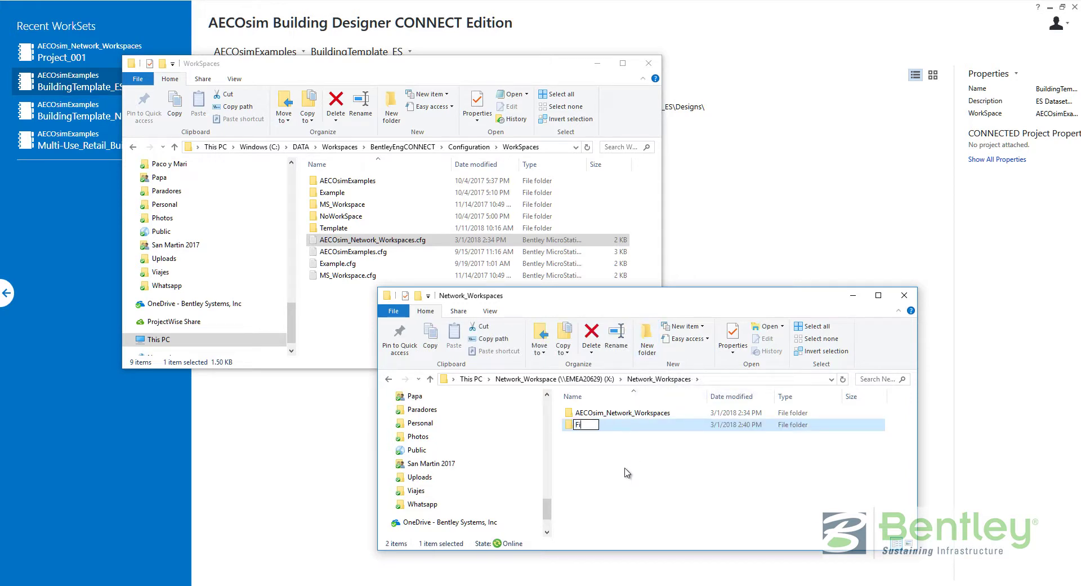
{"action": "type", "text": "les to distribute to netw"}
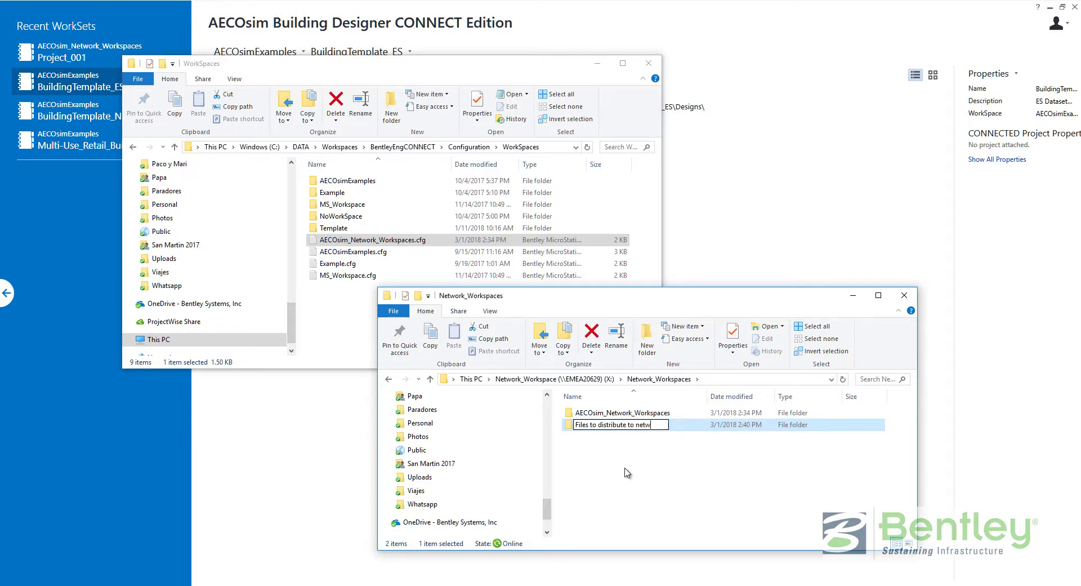
{"action": "type", "text": "ork computers"}
{"action": "key", "text": "Return"}
{"action": "key", "text": "Return"}
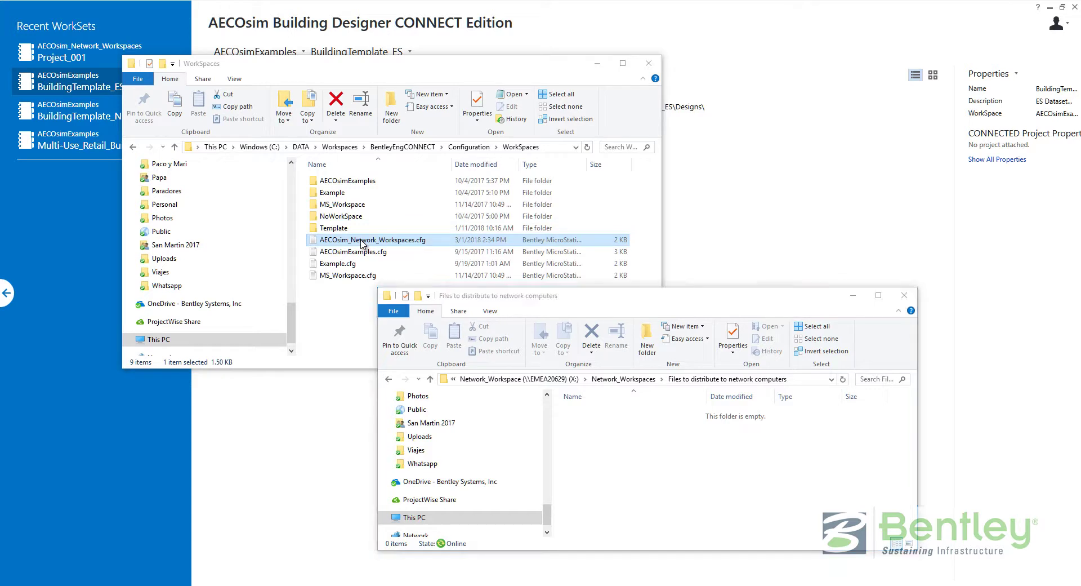
- Copy AECOsim_Network_Workspaces.cfg from the local WorkSpaces folder into "Files to distribute to network computers" and switch to the Notepad list of steps
{"action": "left_click_drag", "start_coordinate": [366, 240], "coordinate": [645, 471]}
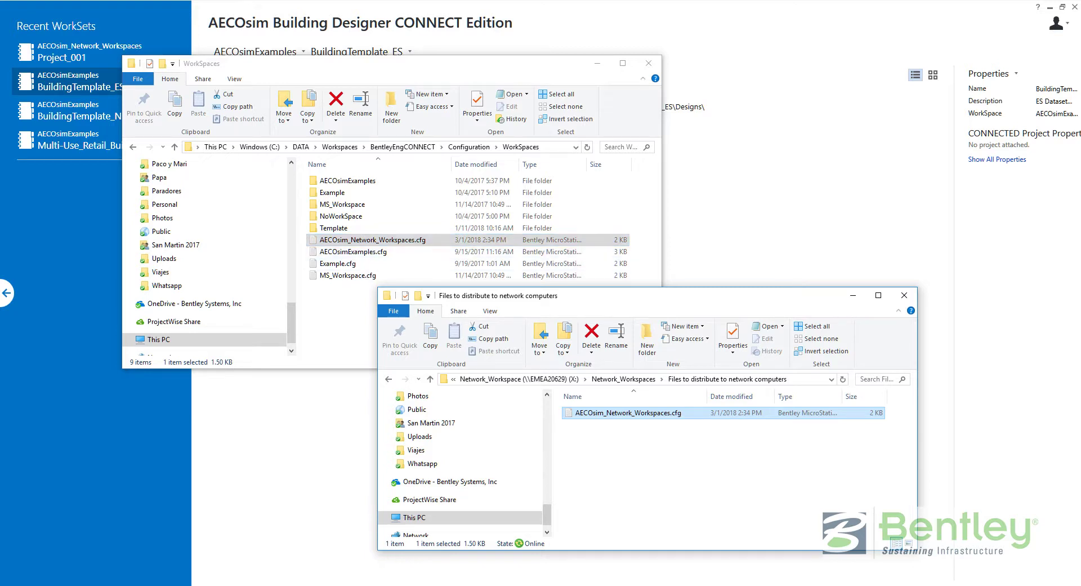
{"action": "left_click", "coordinate": [349, 583]}
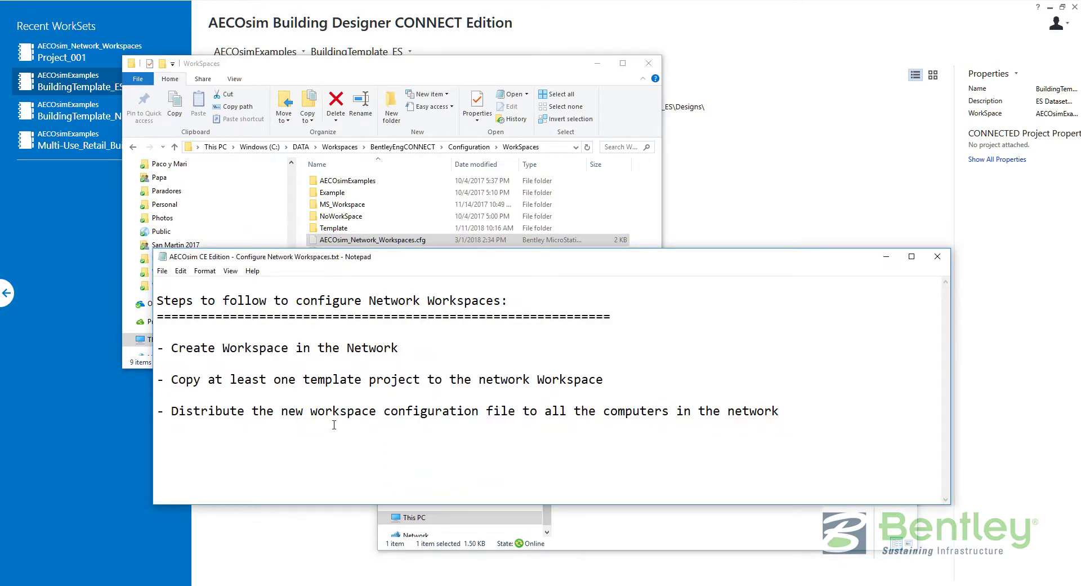